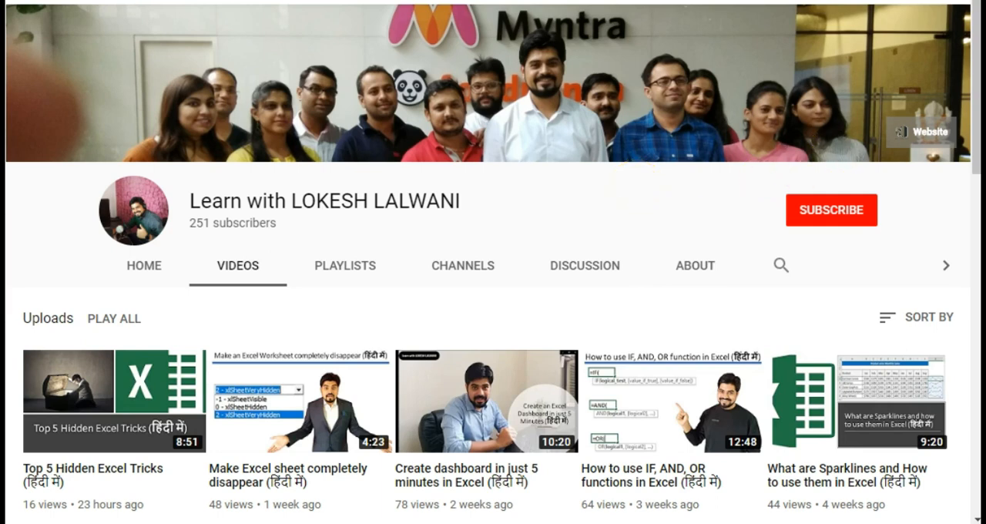
{"action": "left_click_drag", "start_coordinate": [974, 61], "coordinate": [972, 87]}
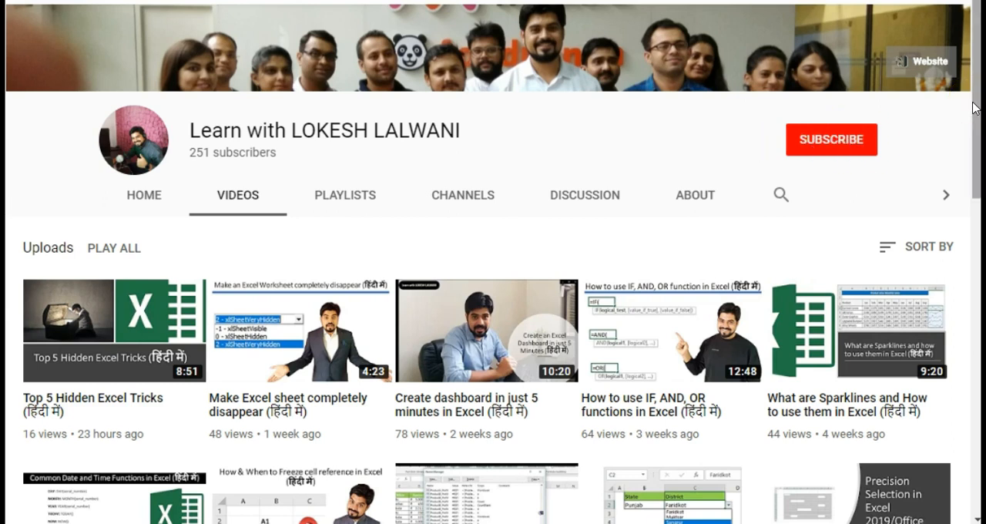
{"action": "left_click_drag", "start_coordinate": [973, 102], "coordinate": [957, 431]}
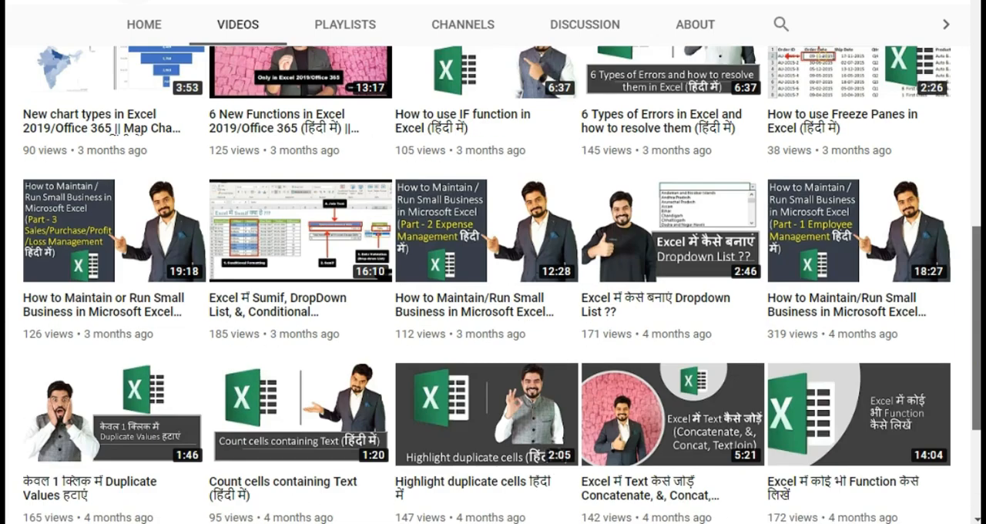
{"action": "left_click_drag", "start_coordinate": [981, 324], "coordinate": [979, 51]}
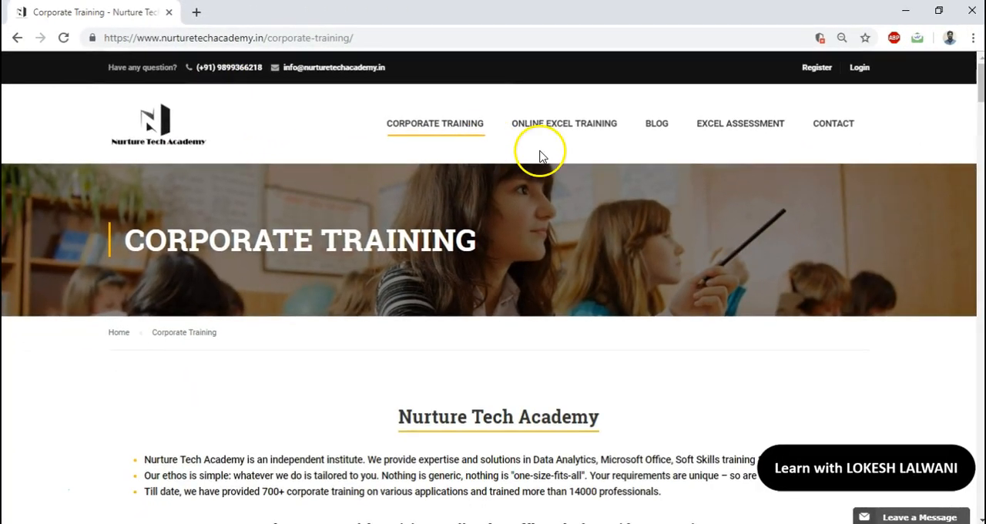
{"action": "scroll", "coordinate": [539, 154], "scroll_direction": "down", "scroll_amount": 10}
{"action": "left_click_drag", "start_coordinate": [981, 257], "coordinate": [980, 339]}
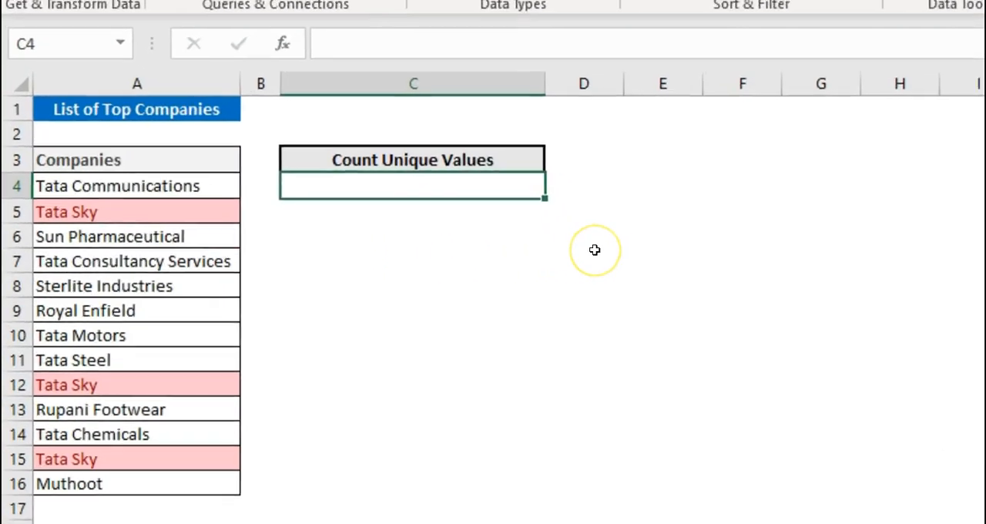
Step: Begin a formula in cell C4 that sums 1 divided by a COUNTIF: =SUM(1/COUNTIF(
{"action": "type", "text": "=sum"}
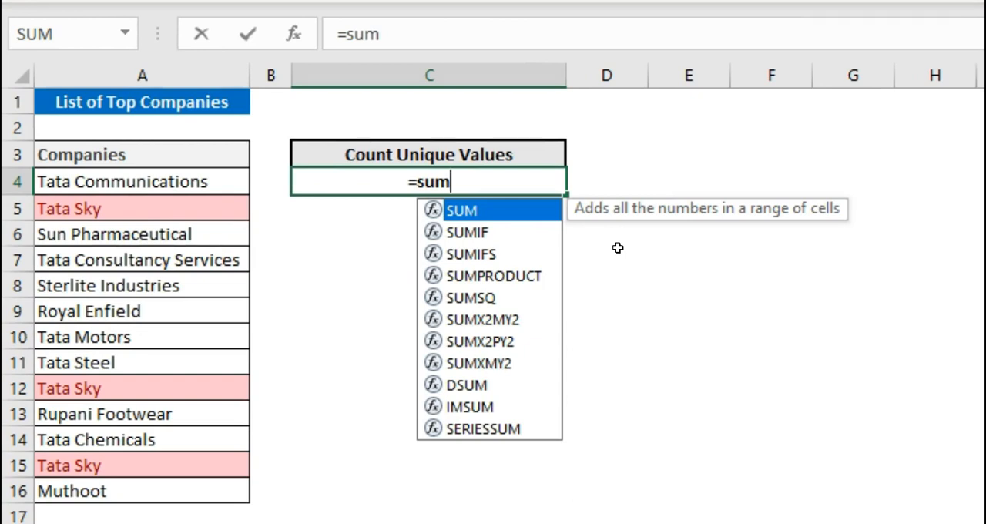
{"action": "key", "text": "Tab"}
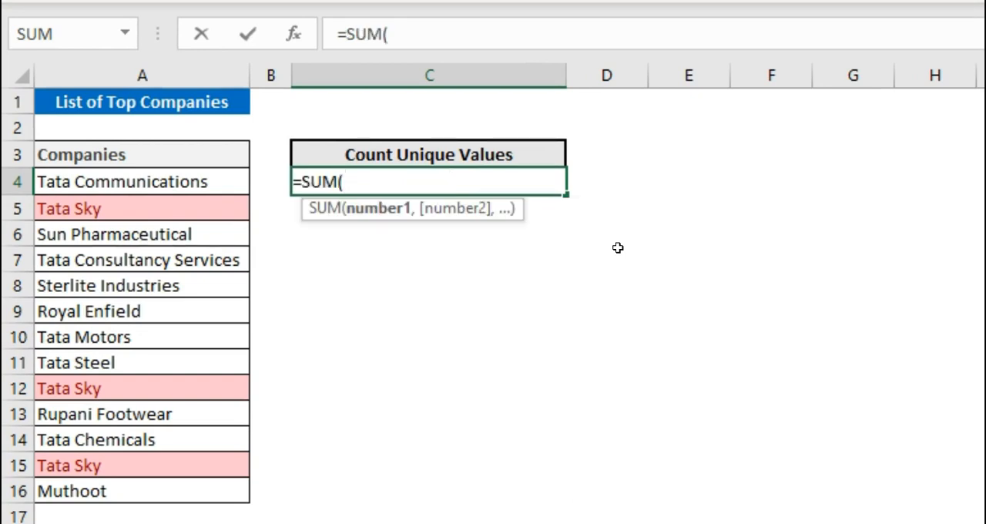
{"action": "type", "text": "1/"}
{"action": "type", "text": "countif"}
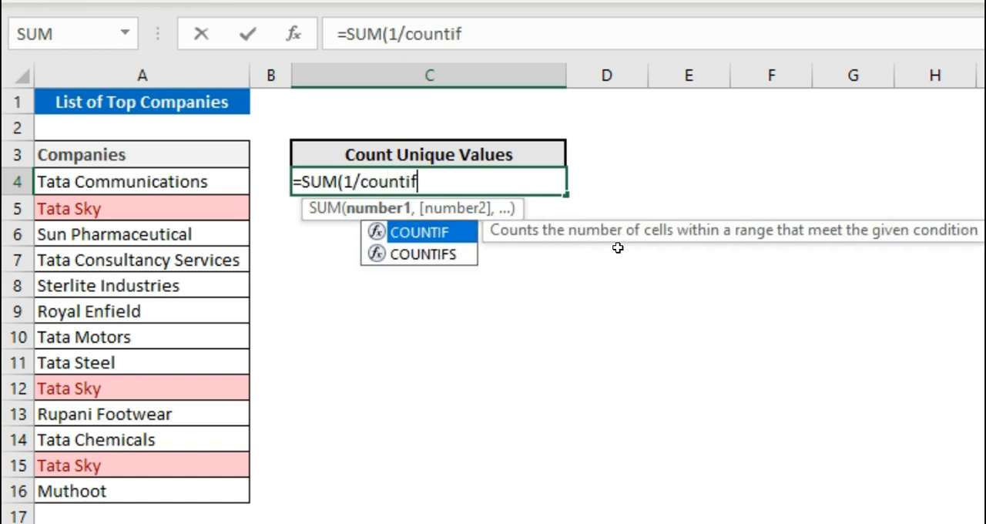
{"action": "key", "text": "Tab"}
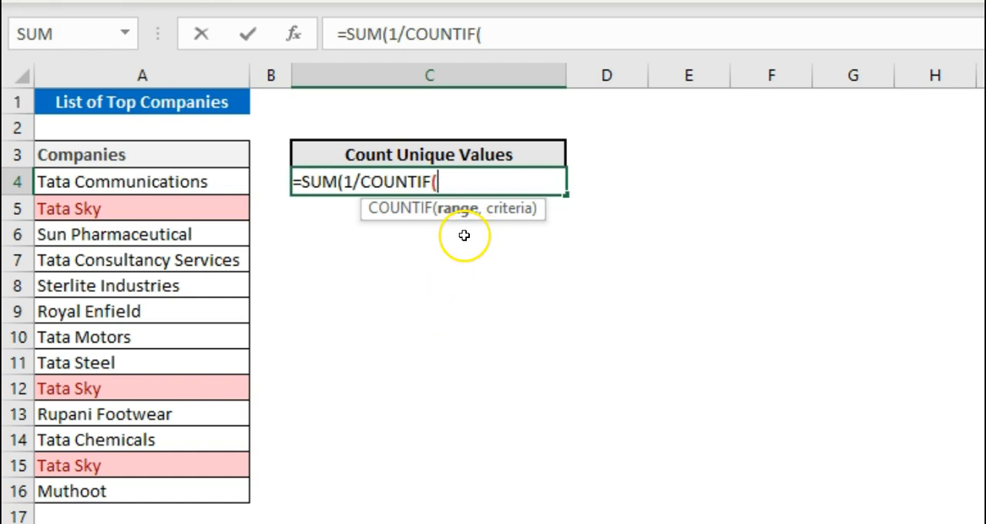
Step: Complete the COUNTIF with $A$4:$A$16 as both range and criteria, and enter the C4 formula as an array formula
{"action": "left_click_drag", "start_coordinate": [229, 177], "coordinate": [213, 494]}
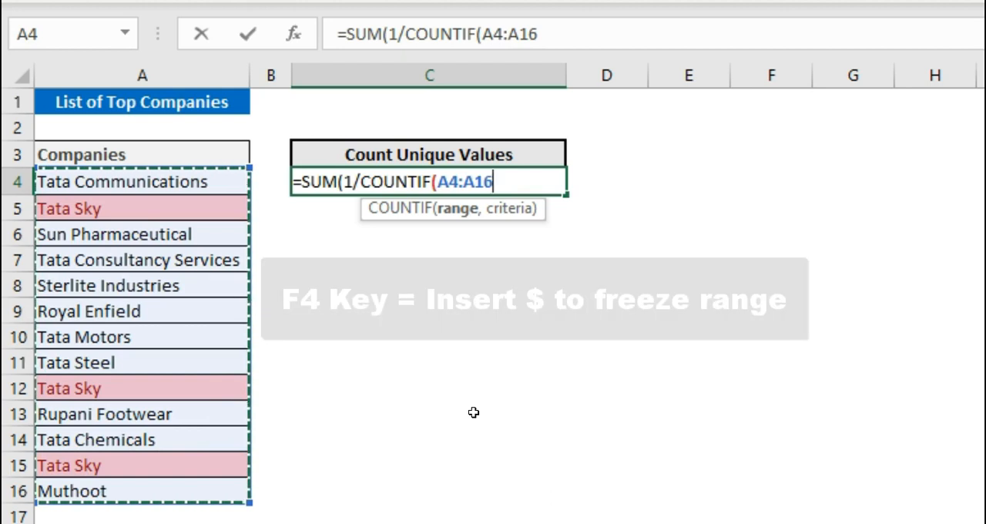
{"action": "key", "text": "F4"}
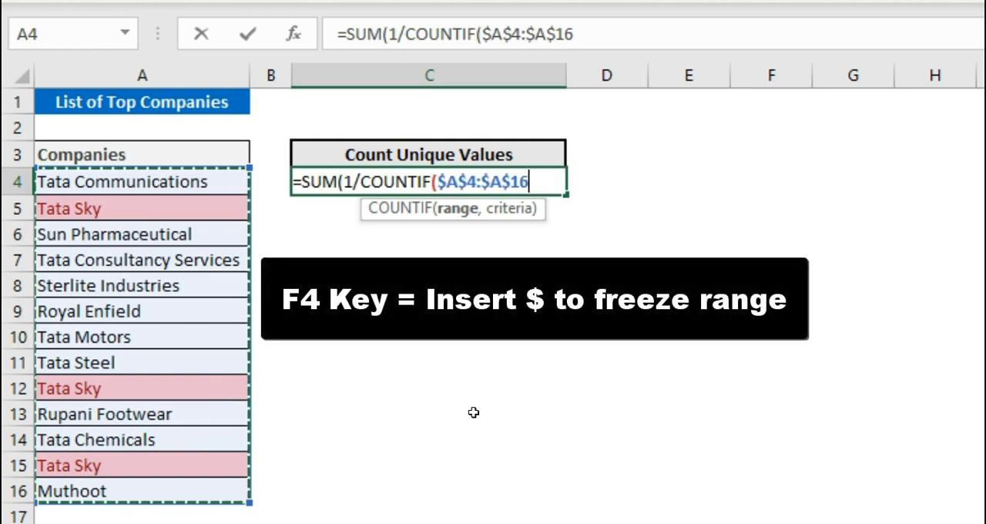
{"action": "type", "text": ","}
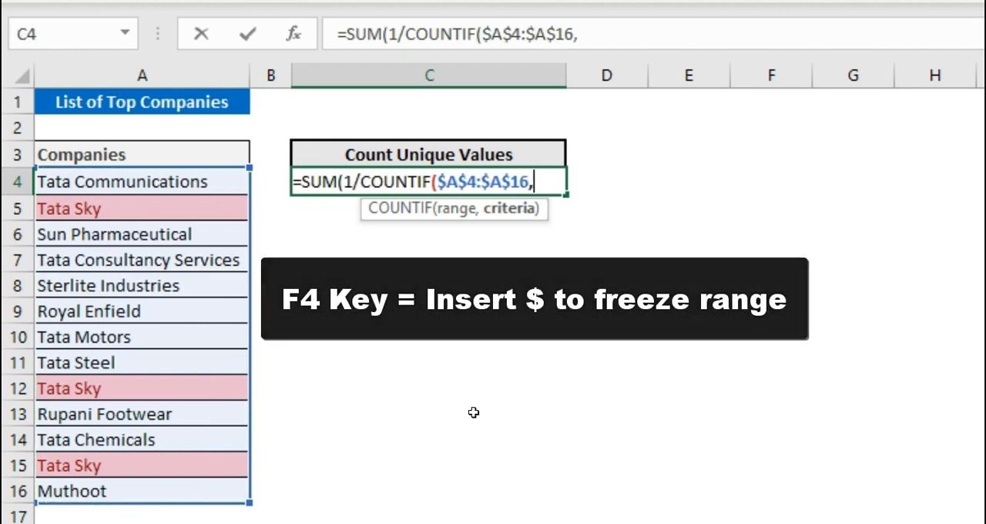
{"action": "left_click_drag", "start_coordinate": [220, 177], "coordinate": [205, 491]}
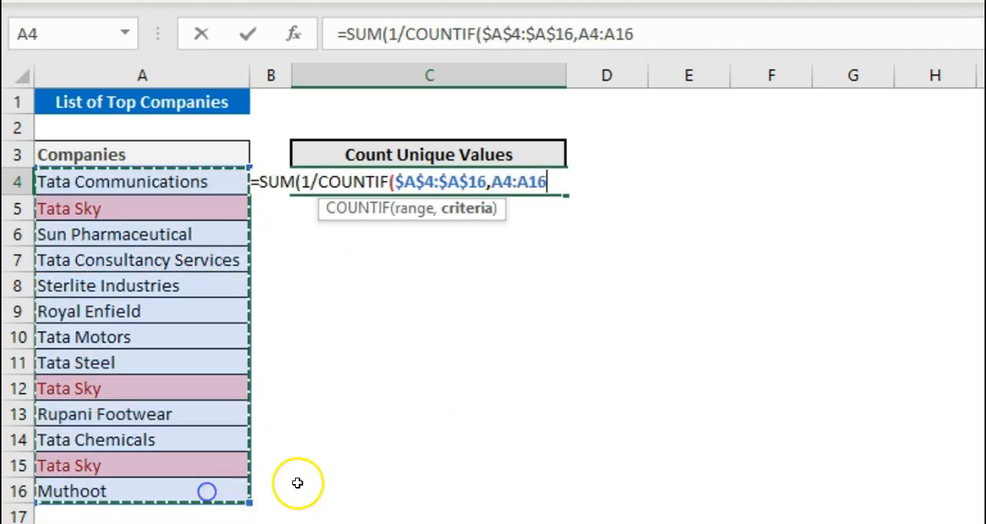
{"action": "key", "text": "F4"}
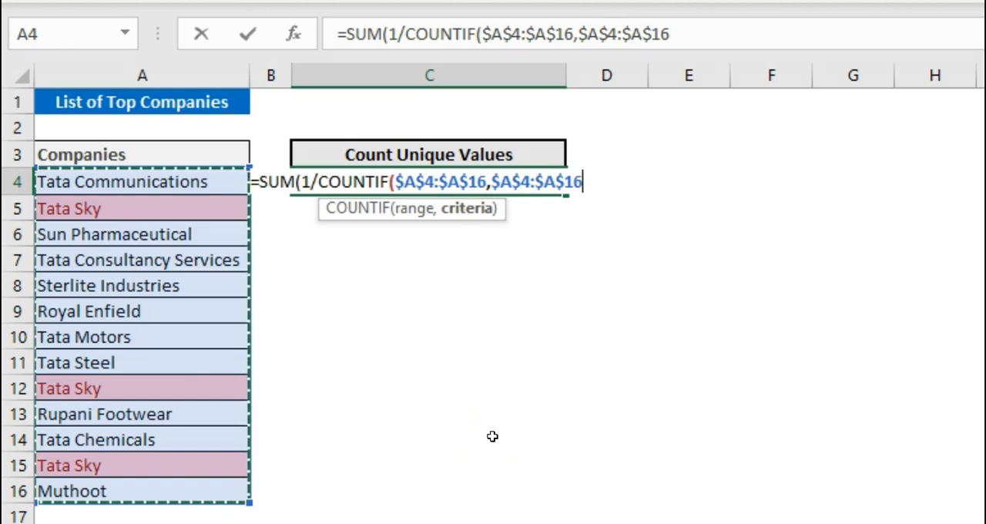
{"action": "type", "text": ")"}
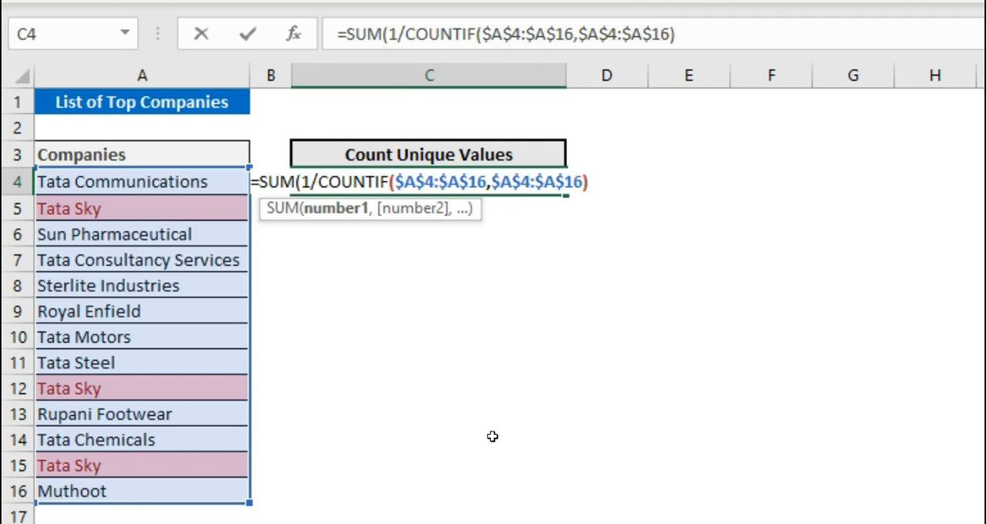
{"action": "type", "text": ")"}
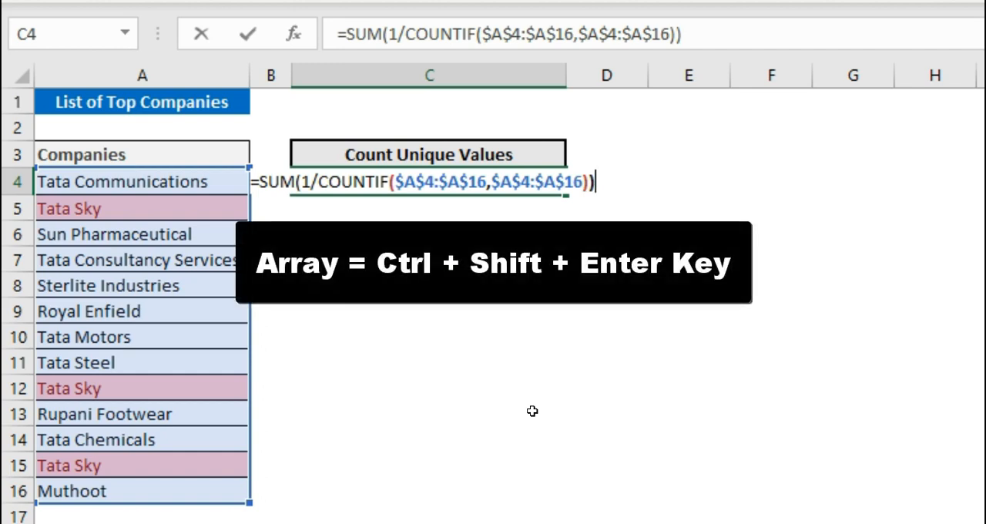
{"action": "key", "text": "ctrl+shift+Return"}
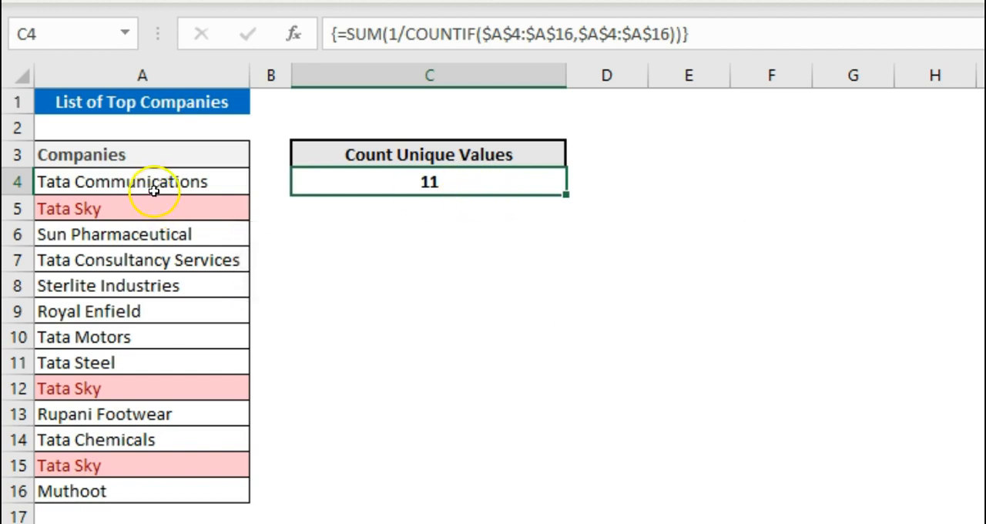
Step: Evaluate only the COUNTIF part inside C4's formula to inspect its array, and restore the original array formula
{"action": "left_click_drag", "start_coordinate": [160, 182], "coordinate": [162, 491]}
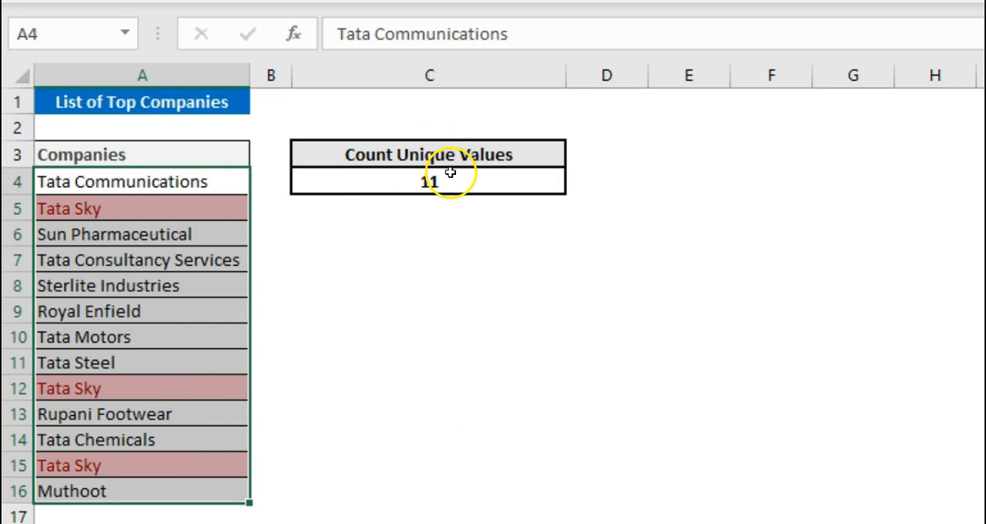
{"action": "left_click", "coordinate": [450, 173]}
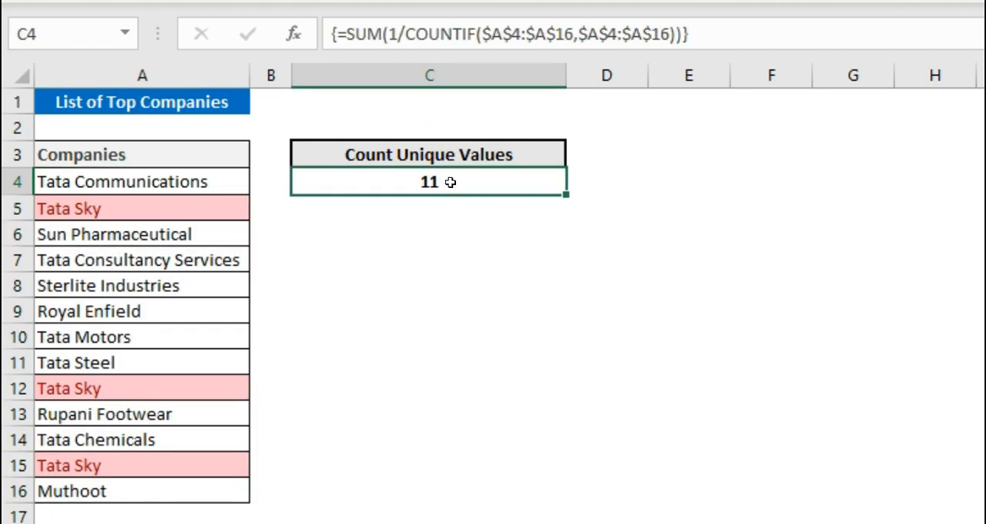
{"action": "key", "text": "F2"}
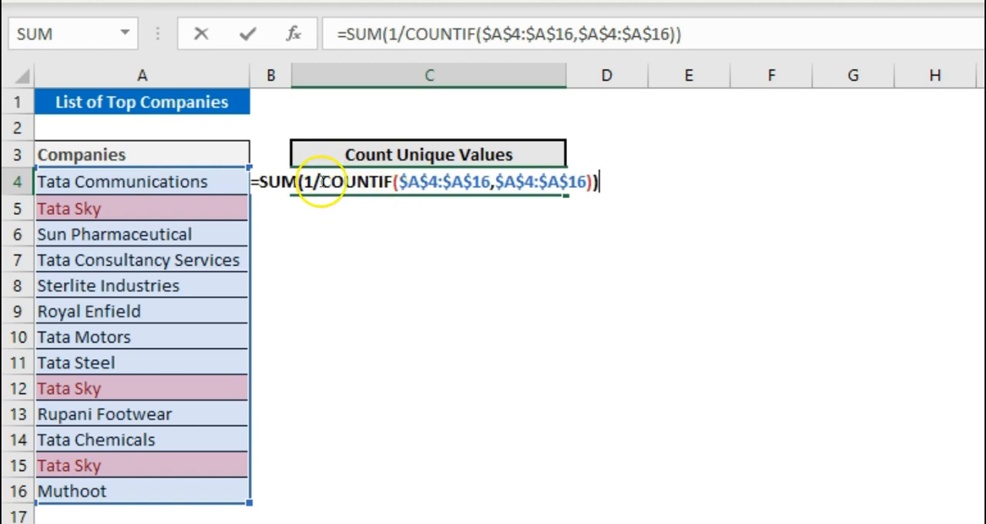
{"action": "left_click_drag", "start_coordinate": [321, 182], "coordinate": [591, 183]}
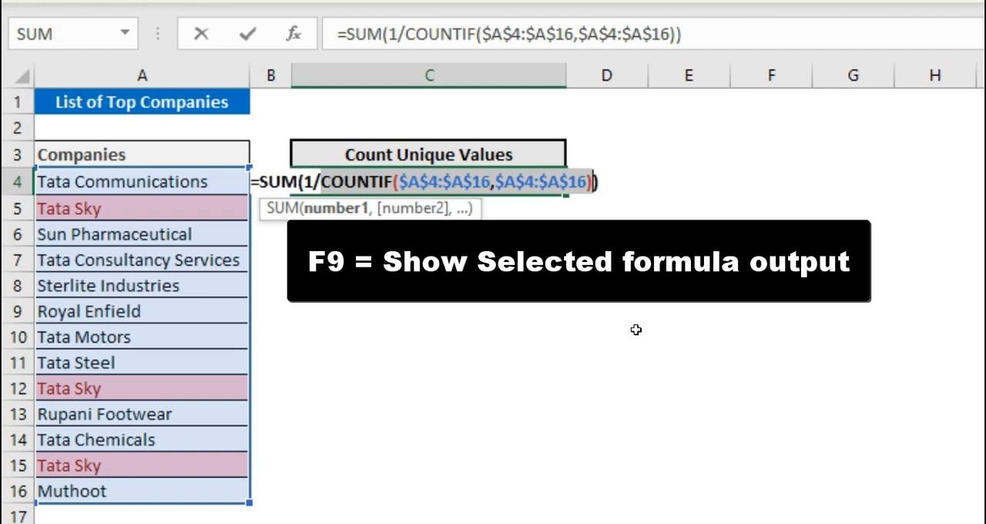
{"action": "key", "text": "F9"}
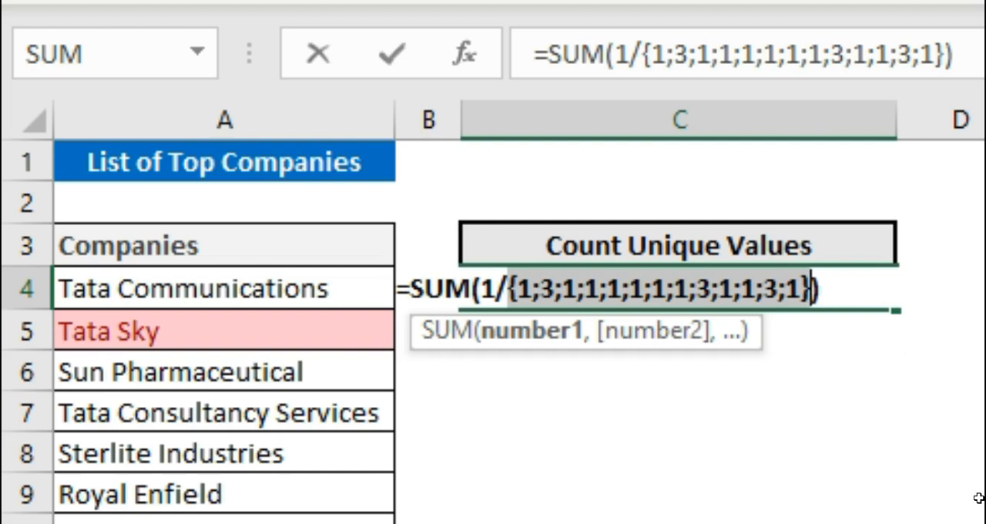
{"action": "key", "text": "ctrl+z"}
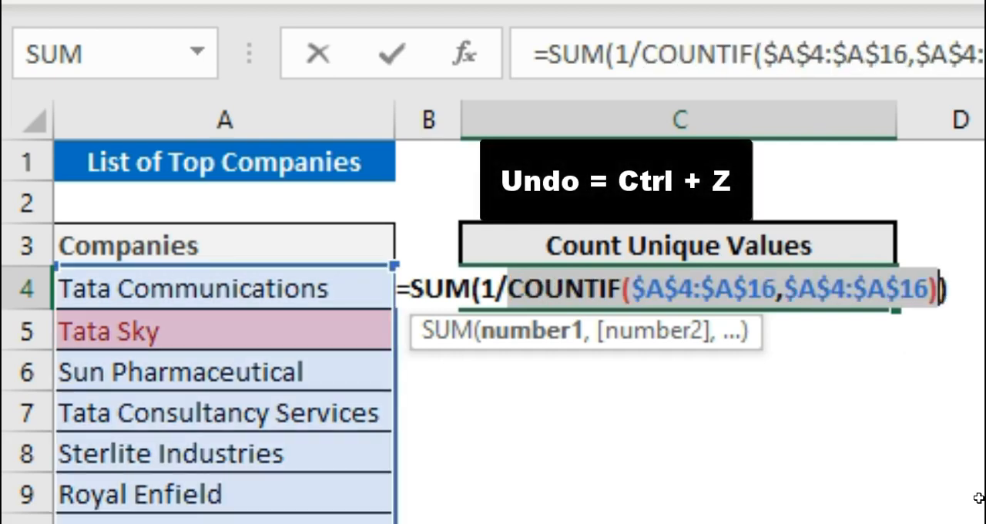
{"action": "key", "text": "ctrl+shift+Return"}
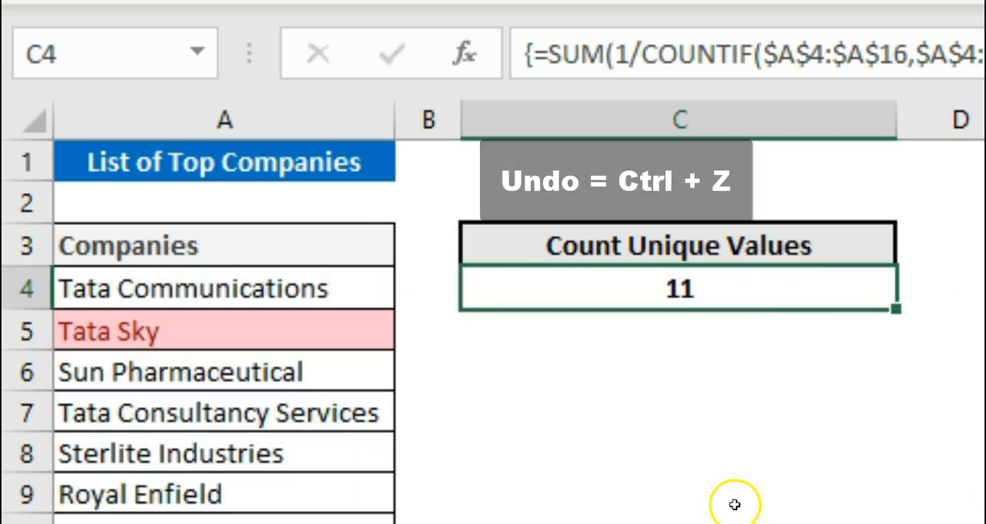
Step: Paste the copied COUNTIF result array into row 8, starting at cell C8
{"action": "left_click", "coordinate": [567, 461]}
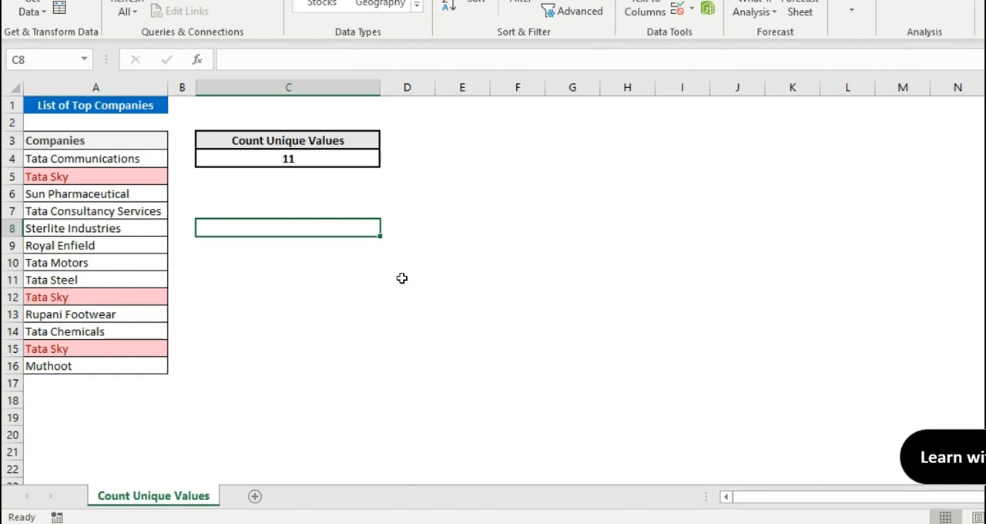
{"action": "type", "text": "{1;3;1;1;1;1;1;1;3;1;1;3;1}"}
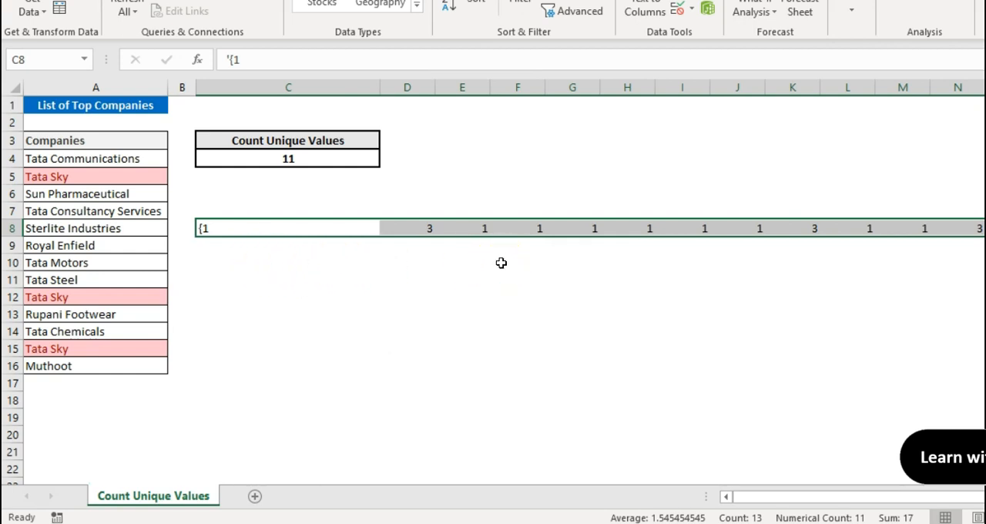
{"action": "left_click", "coordinate": [627, 224]}
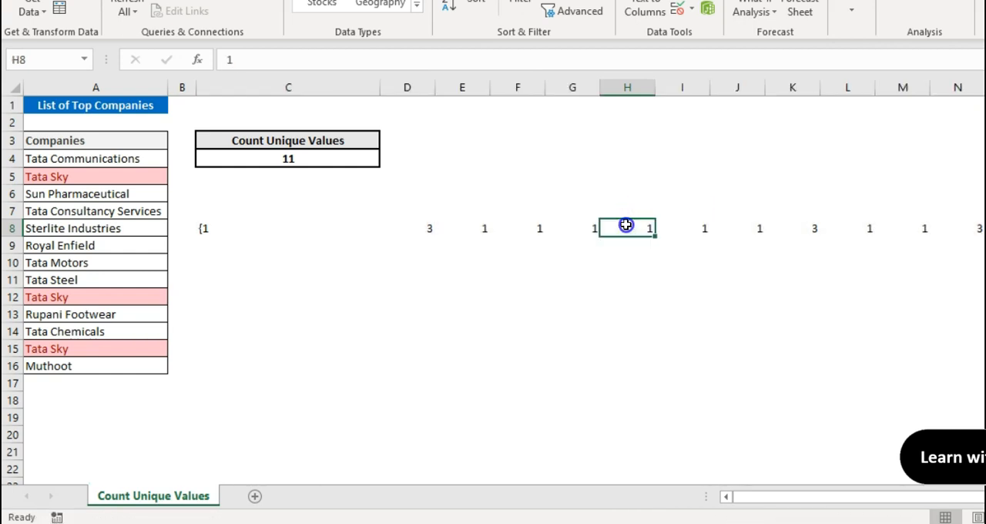
{"action": "key", "text": "Down"}
{"action": "key", "text": "Down"}
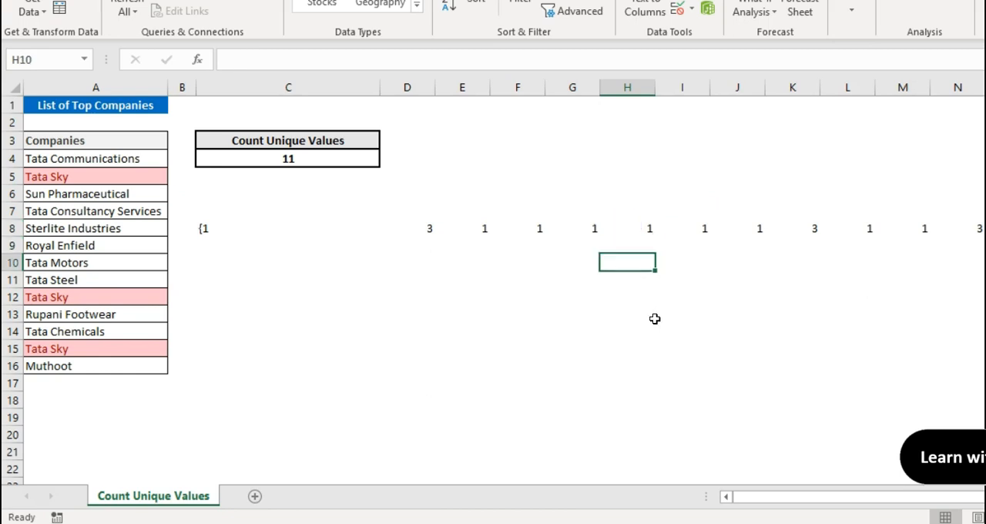
Step: Remove the apostrophe and opening brace from the first pasted value in C8 so it is the number 1
{"action": "key", "text": "Up"}
{"action": "key", "text": "Up"}
{"action": "key", "text": "Up"}
{"action": "key", "text": "Left"}
{"action": "key", "text": "Left"}
{"action": "key", "text": "Left"}
{"action": "key", "text": "Left"}
{"action": "key", "text": "Left"}
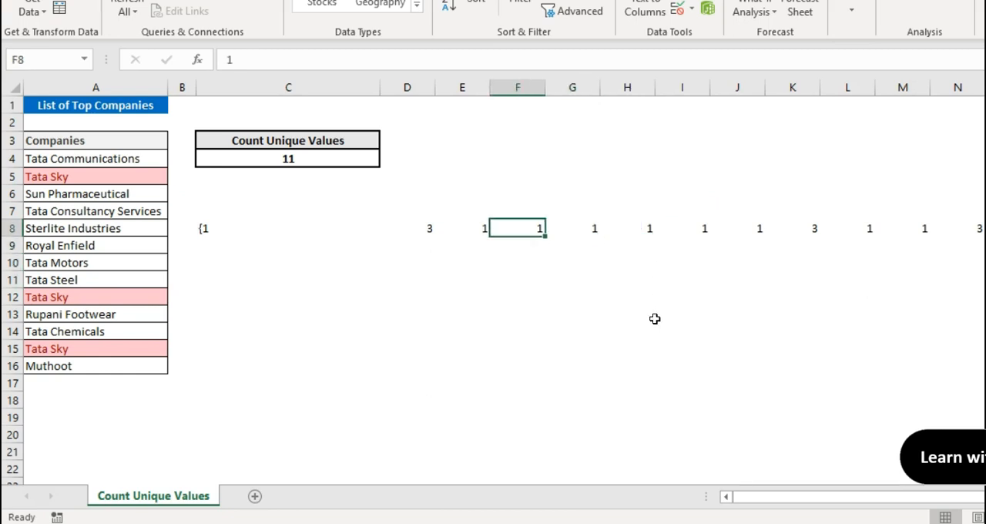
{"action": "key", "text": "F2"}
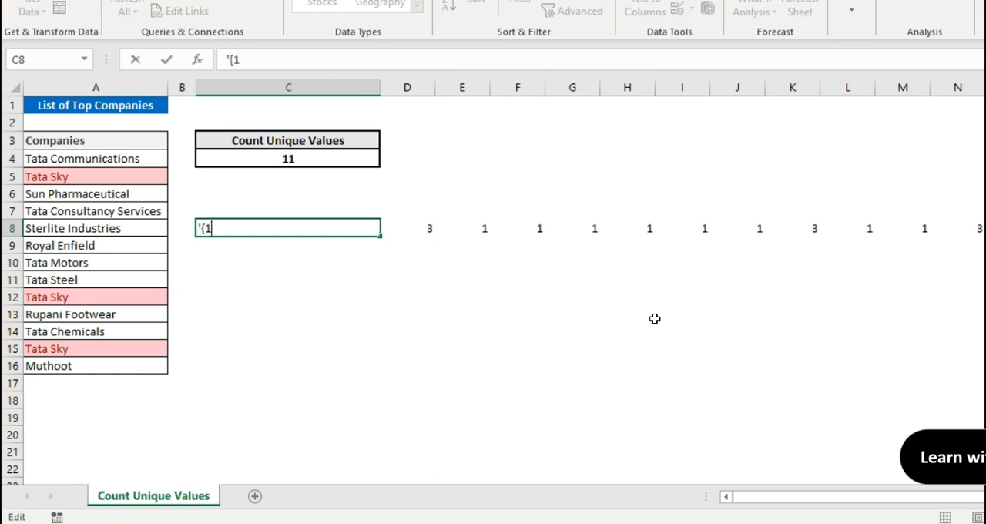
{"action": "key", "text": "Return"}
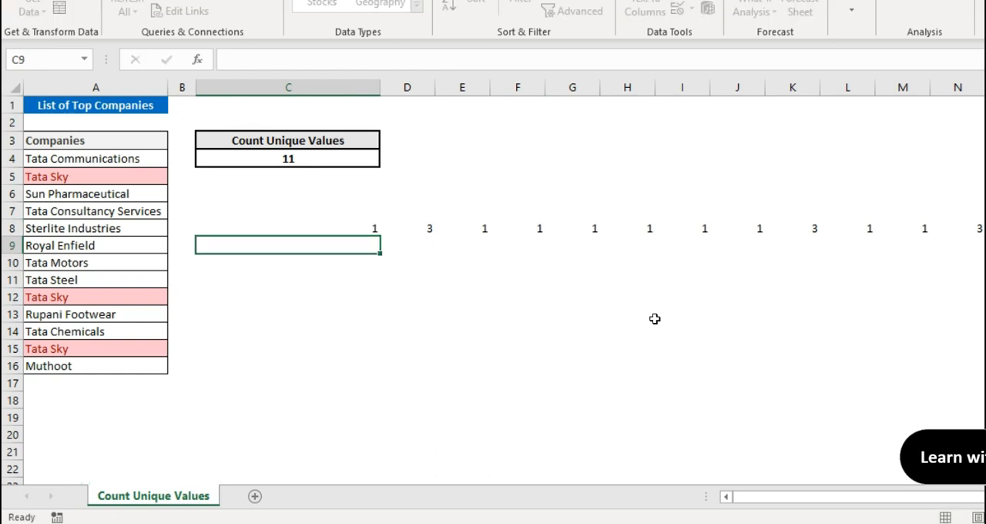
Step: Remove the closing brace from the last pasted value in O8 so it is the number 1
{"action": "key", "text": "Up"}
{"action": "key", "text": "ctrl+Right"}
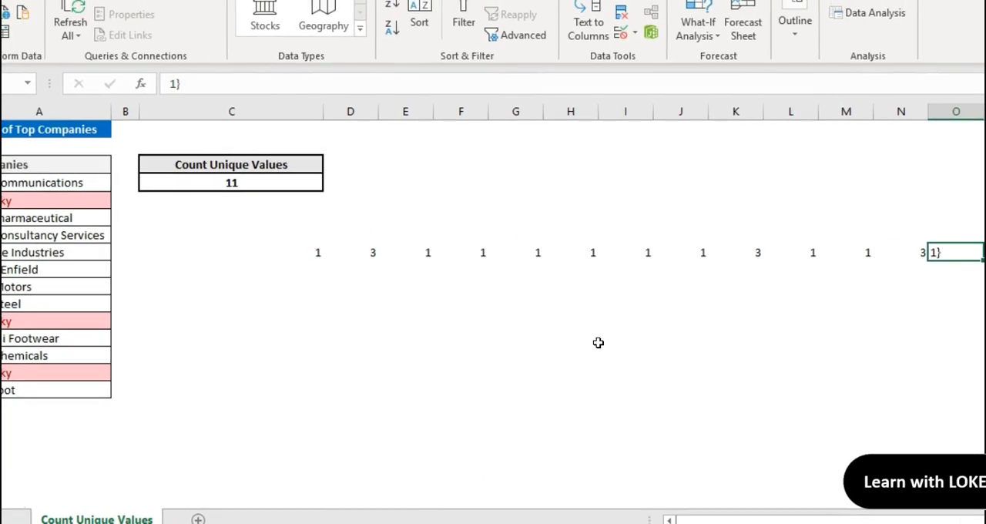
{"action": "key", "text": "F2"}
{"action": "key", "text": "Return"}
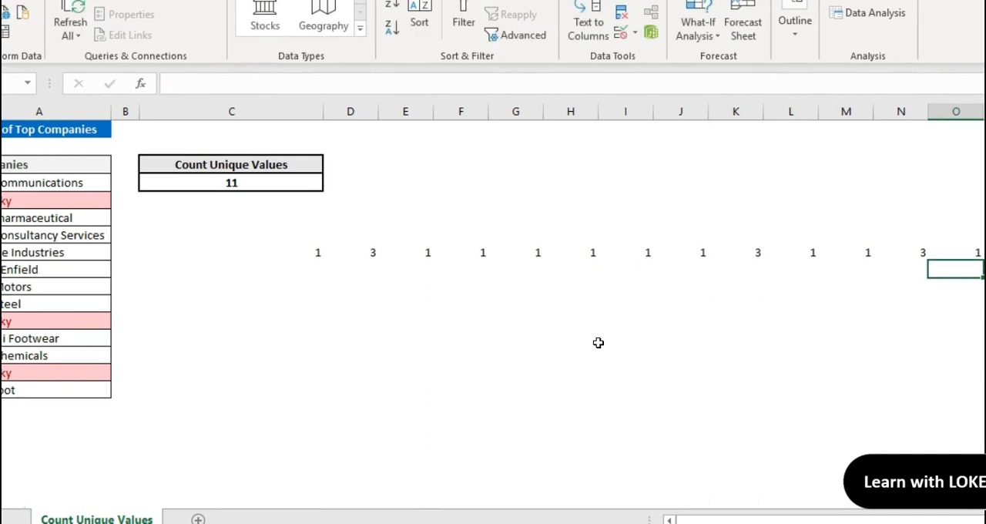
Step: Examine the individual pasted counts in row 8 against the companies in column A
{"action": "key", "text": "Up"}
{"action": "key", "text": "Left"}
{"action": "key", "text": "Left"}
{"action": "key", "text": "Left"}
{"action": "key", "text": "Left"}
{"action": "key", "text": "Left"}
{"action": "key", "text": "Left"}
{"action": "key", "text": "Left"}
{"action": "key", "text": "Left"}
{"action": "key", "text": "Left"}
{"action": "key", "text": "Left"}
{"action": "key", "text": "Left"}
{"action": "key", "text": "Left"}
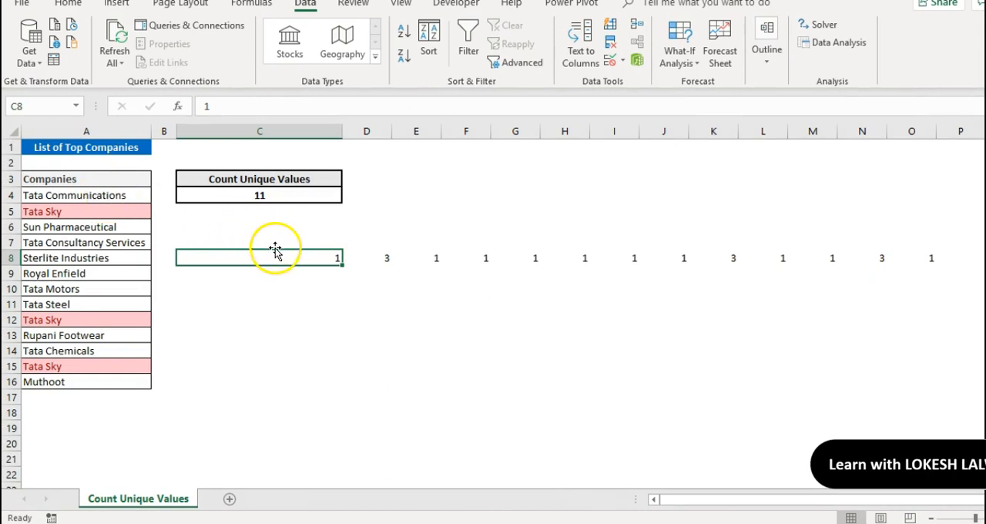
{"action": "left_click", "coordinate": [387, 258]}
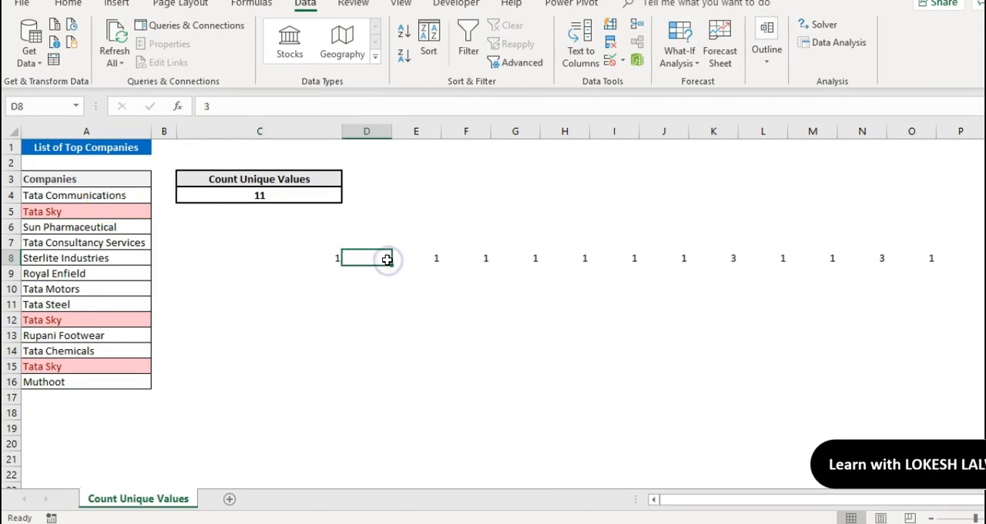
{"action": "left_click", "coordinate": [432, 259]}
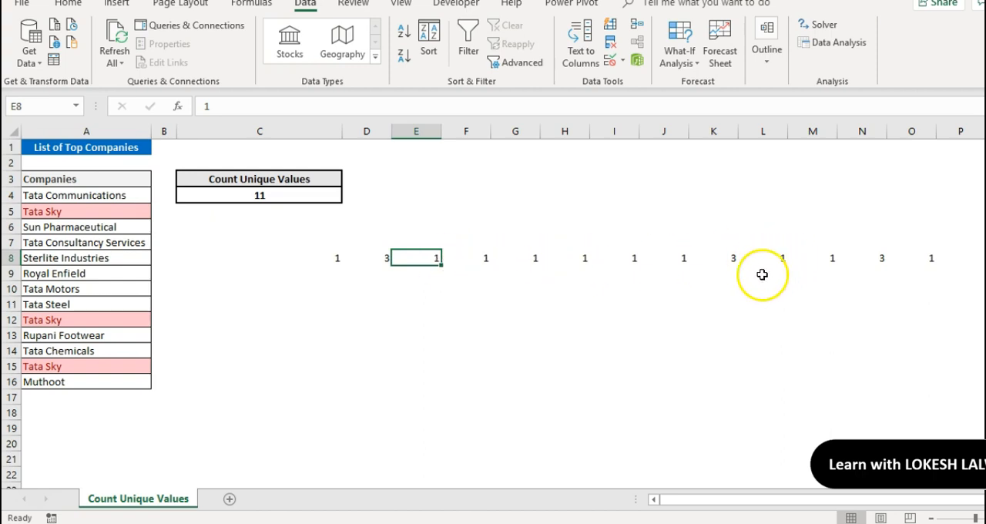
Step: Inspect the 1/COUNTIF division in C4's formula and re-enter it as an array formula
{"action": "left_click", "coordinate": [317, 200]}
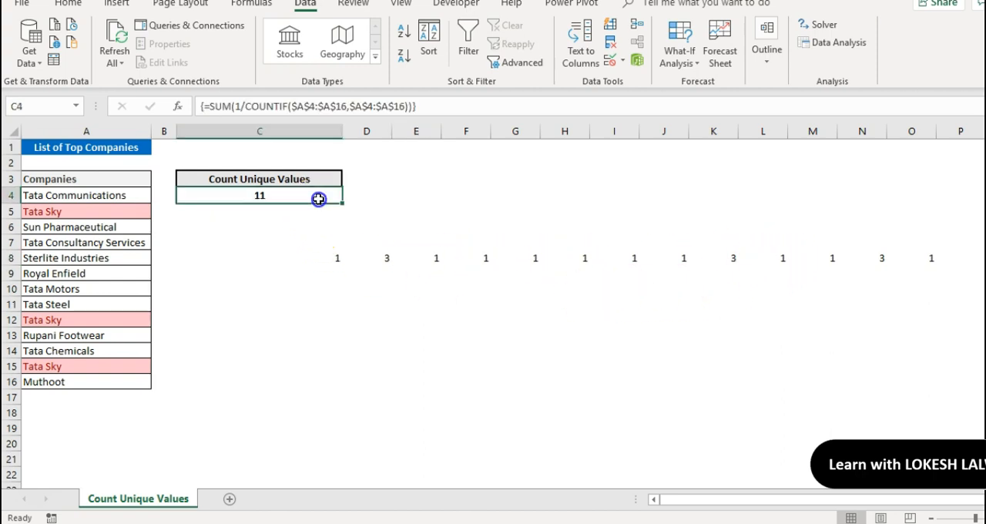
{"action": "key", "text": "F2"}
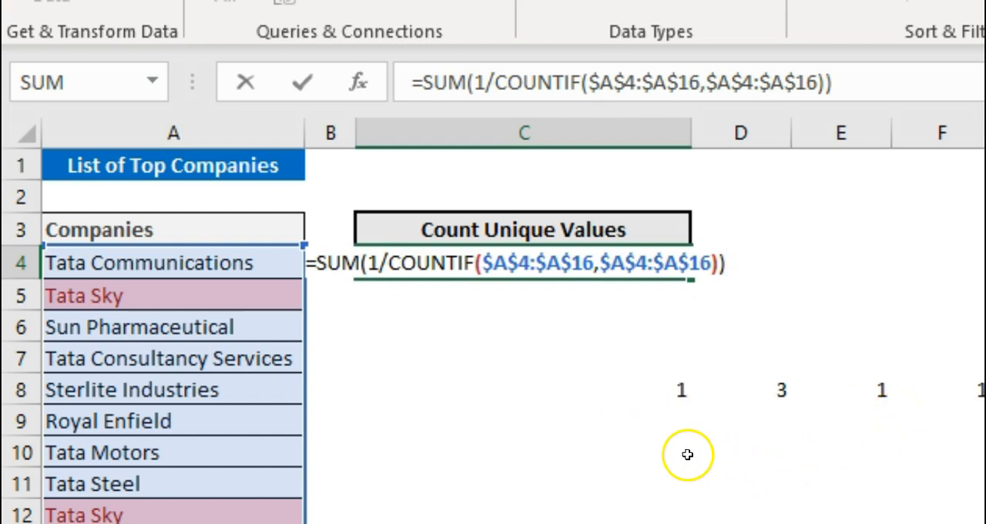
{"action": "key", "text": "ctrl+shift+Return"}
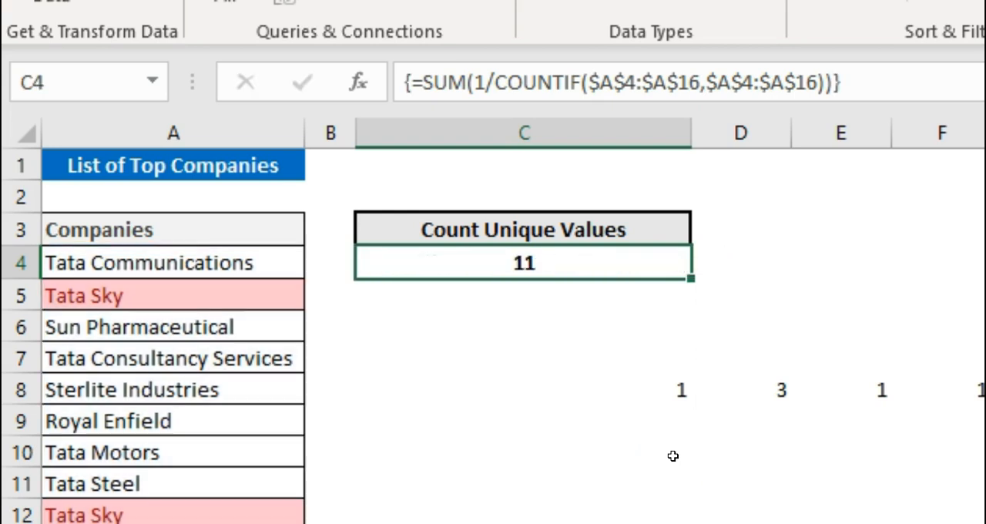
Step: Enter the formula =1/C8 in cell C10 to divide 1 by the first COUNTIF count
{"action": "left_click", "coordinate": [661, 429]}
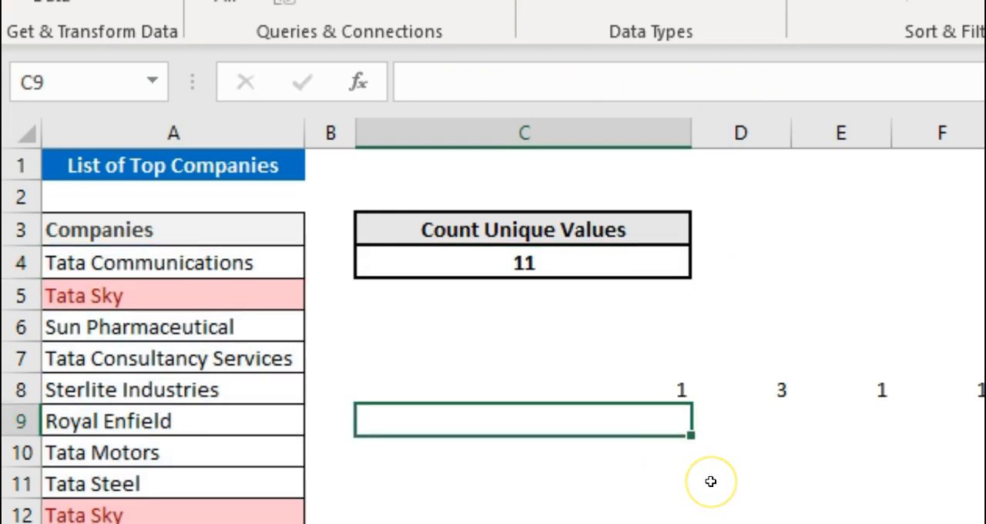
{"action": "key", "text": "Down"}
{"action": "type", "text": "=1/"}
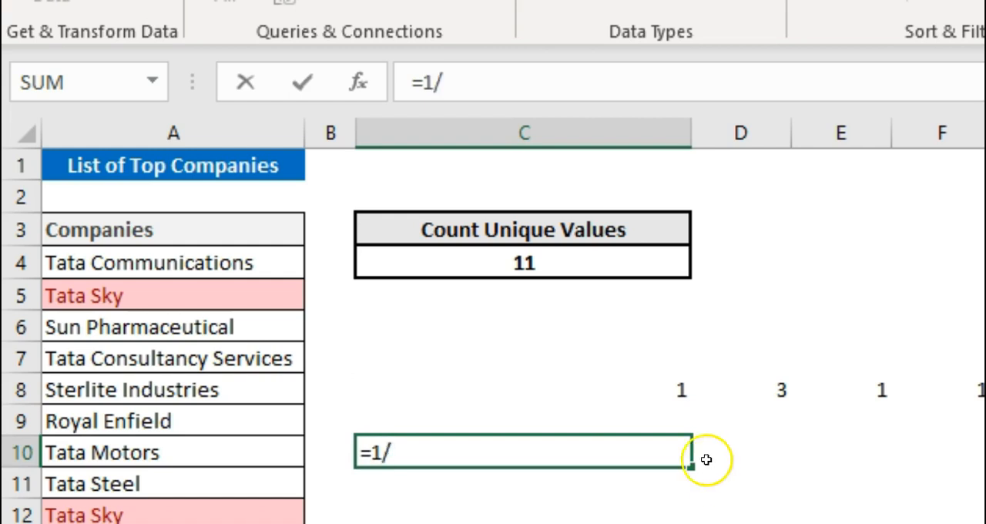
{"action": "left_click", "coordinate": [662, 387]}
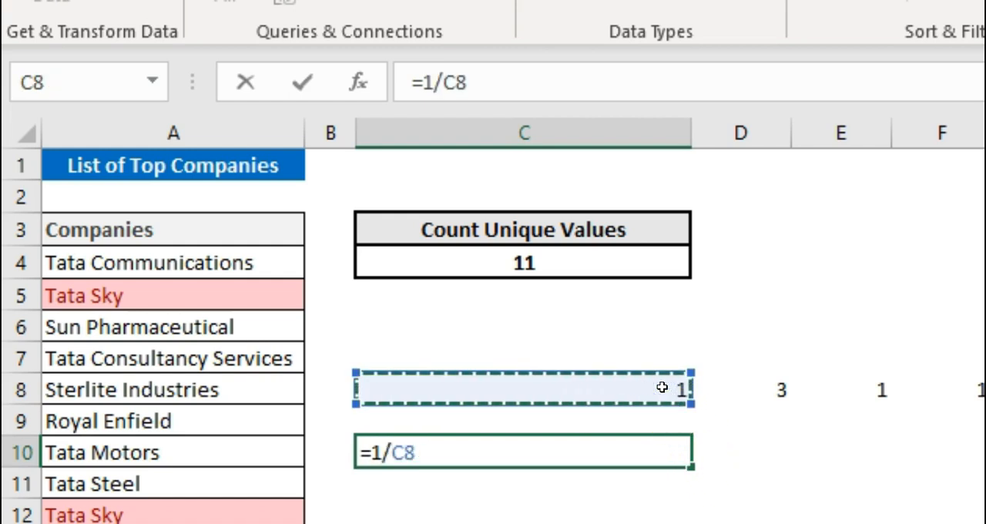
{"action": "key", "text": "Return"}
Step: Fill the C10 formula across row 10 through O10 to cover every count in row 8
{"action": "key", "text": "Up"}
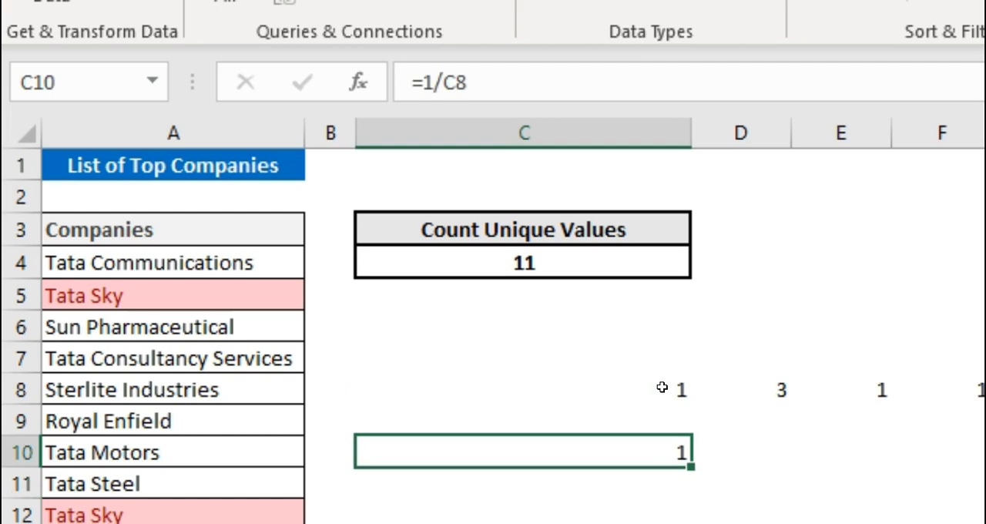
{"action": "left_click_drag", "start_coordinate": [690, 465], "coordinate": [985, 458]}
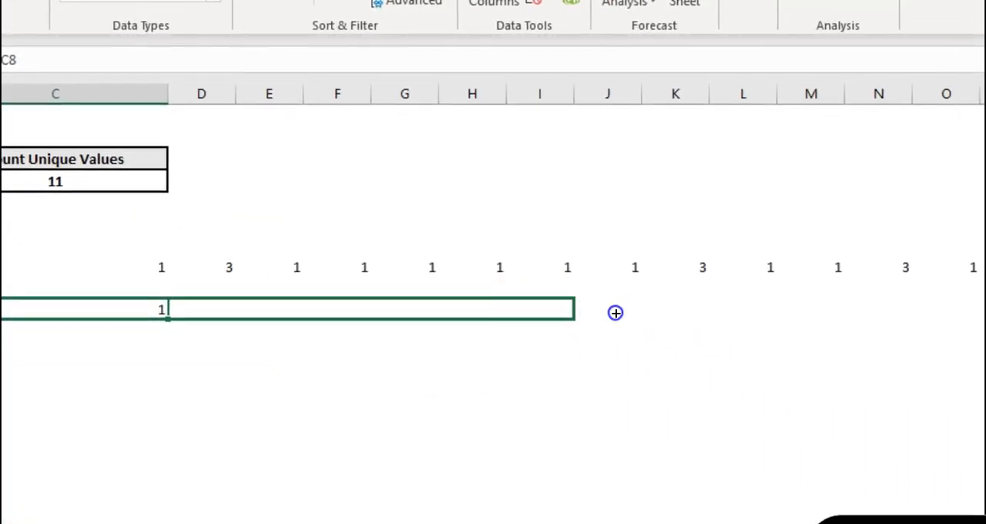
{"action": "left_click_drag", "start_coordinate": [616, 312], "coordinate": [621, 313]}
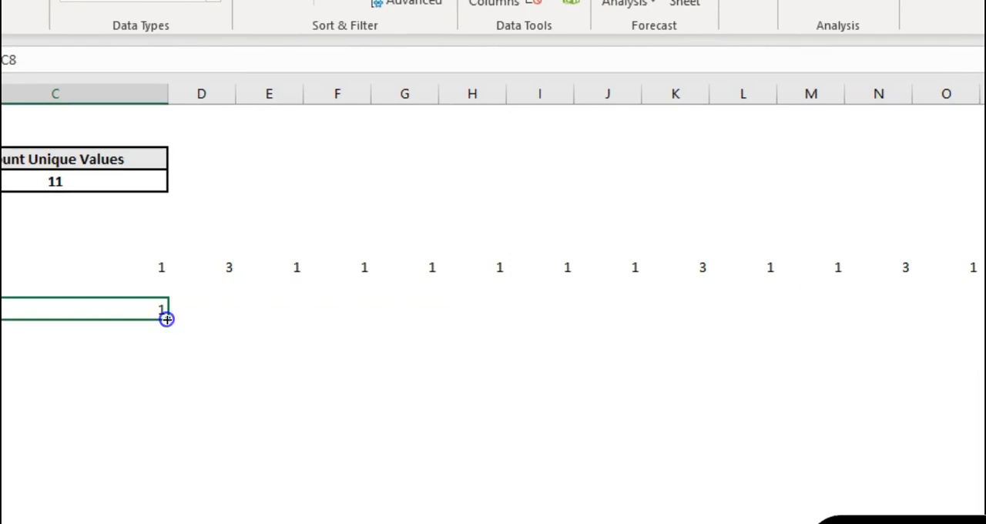
{"action": "left_click_drag", "start_coordinate": [167, 319], "coordinate": [972, 297]}
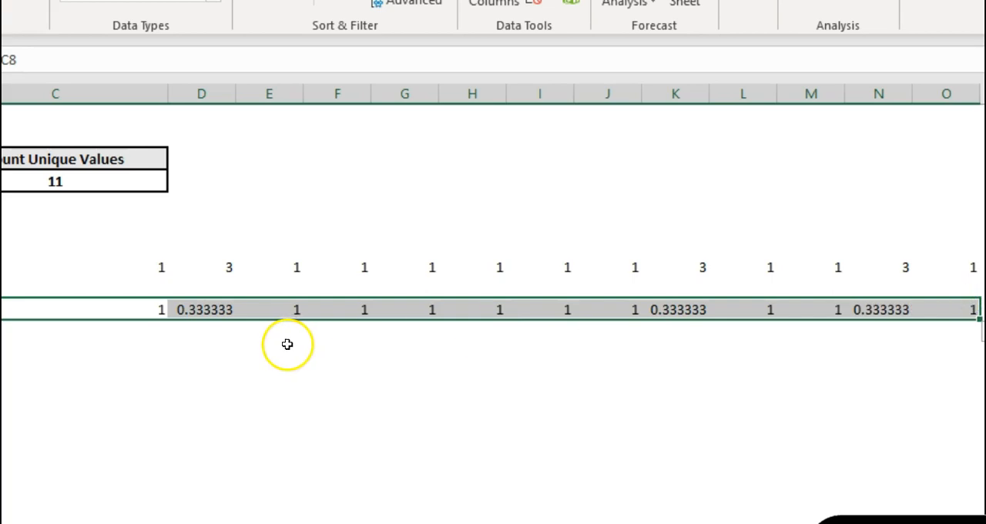
{"action": "left_click", "coordinate": [135, 367]}
Step: Review the SUM part of the array formula in C4 and keep it as an array formula
{"action": "left_click", "coordinate": [80, 178]}
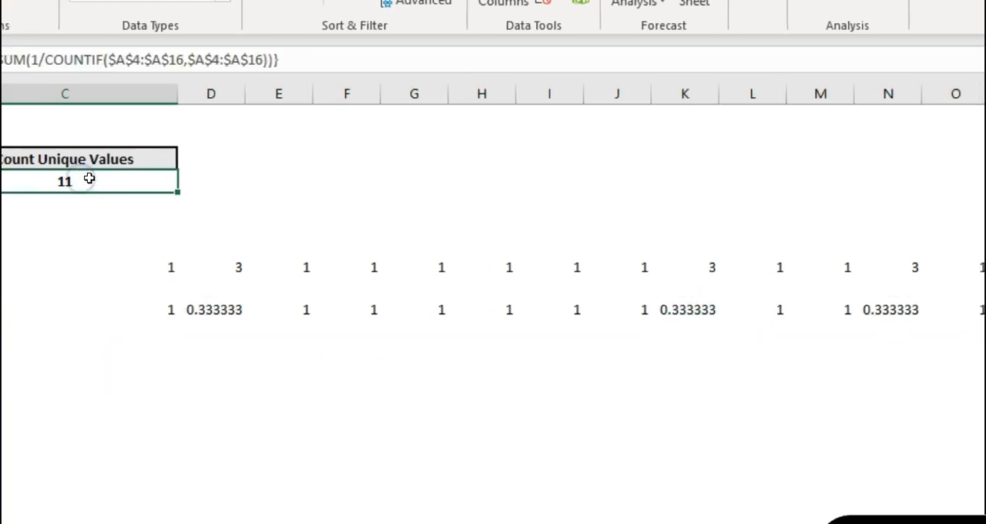
{"action": "double_click", "coordinate": [90, 177]}
{"action": "key", "text": "ctrl+shift+Return"}
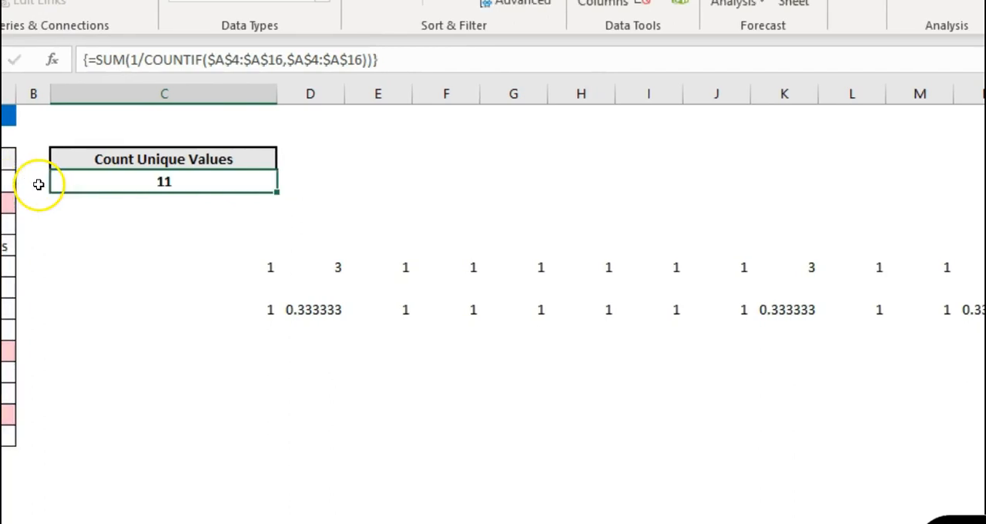
Step: Enter =SUM(C10:O10) in cell C12 to total the row 10 fractions
{"action": "left_click", "coordinate": [205, 351]}
{"action": "type", "text": "=sum"}
{"action": "key", "text": "Tab"}
{"action": "left_click_drag", "start_coordinate": [225, 310], "coordinate": [687, 315]}
{"action": "left_click_drag", "start_coordinate": [606, 308], "coordinate": [950, 302]}
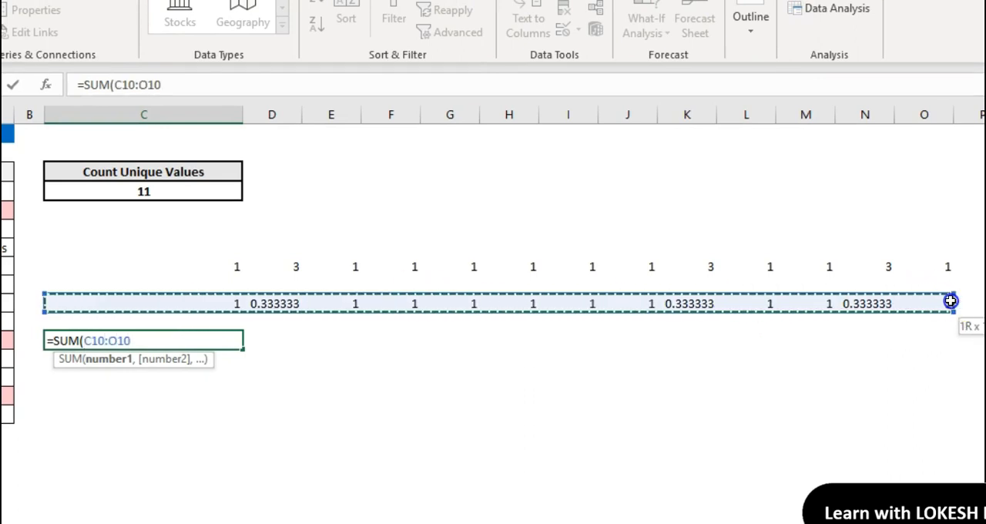
{"action": "type", "text": ")"}
{"action": "key", "text": "Return"}
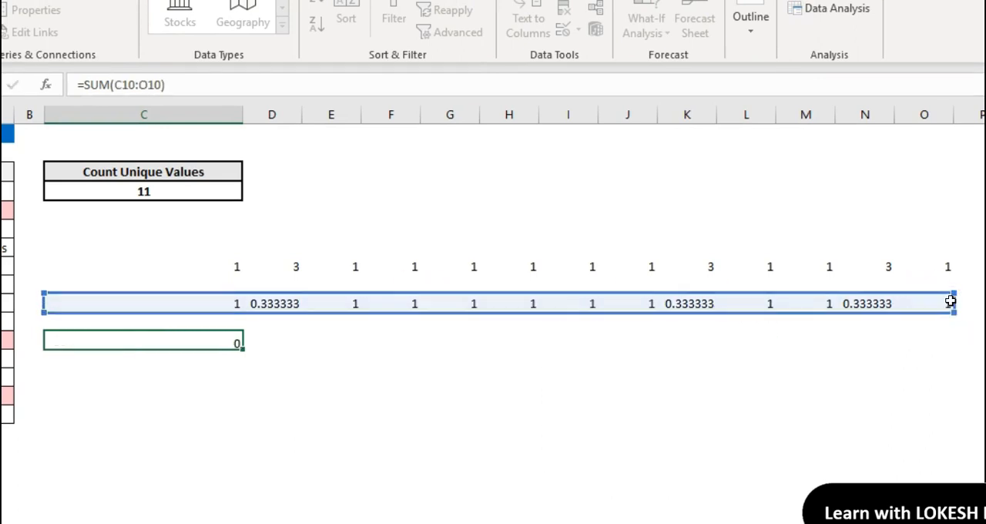
{"action": "key", "text": "Up"}
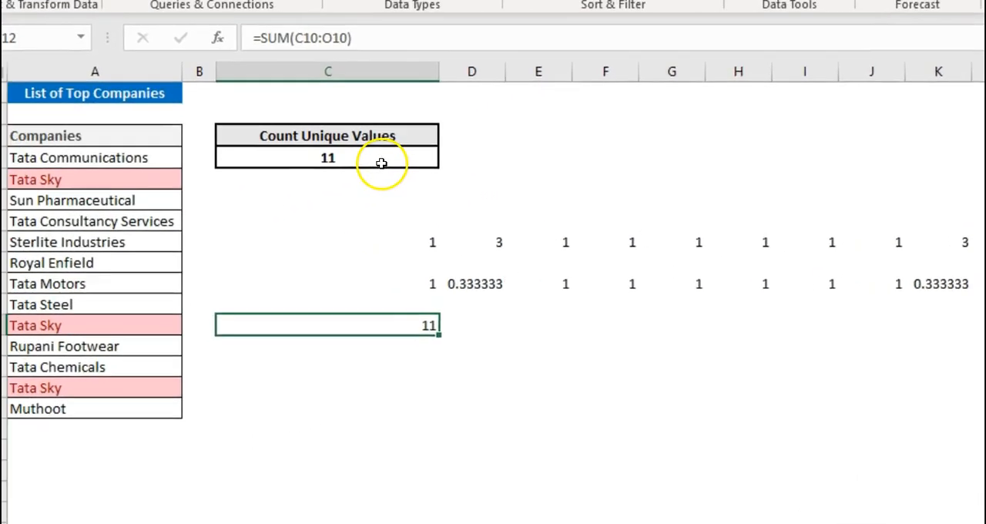
Step: Copy Royal Enfield from A9 and paste it into A7 to create another duplicate company
{"action": "left_click", "coordinate": [114, 259]}
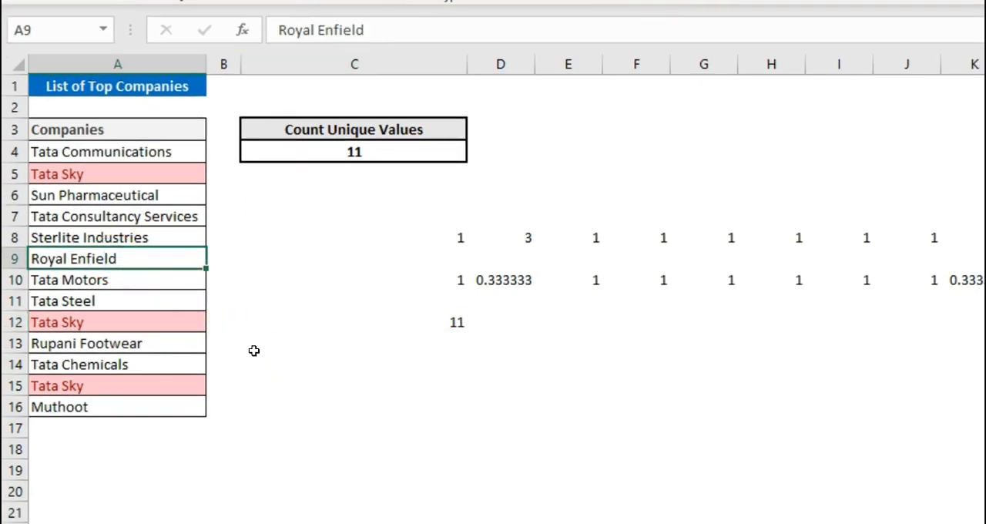
{"action": "left_click", "coordinate": [160, 217]}
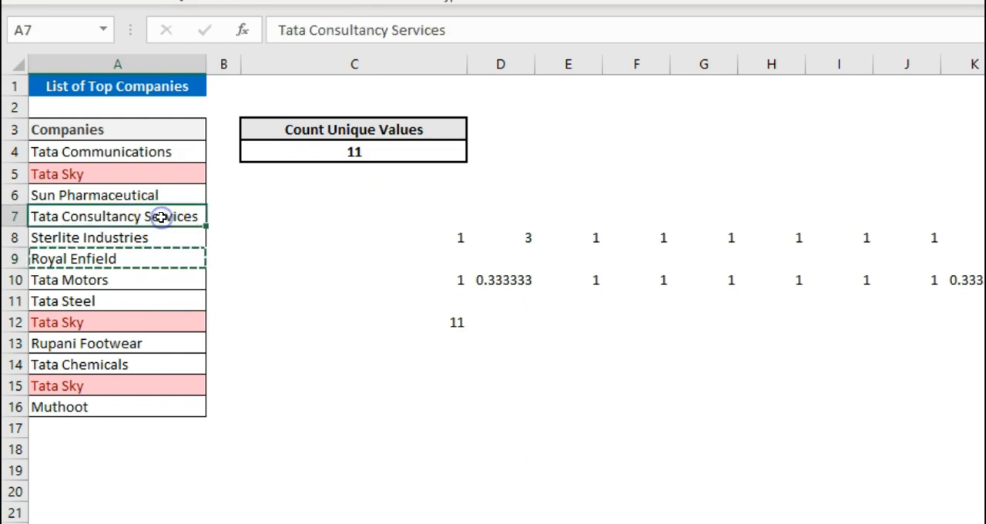
{"action": "type", "text": "Royal Enfield"}
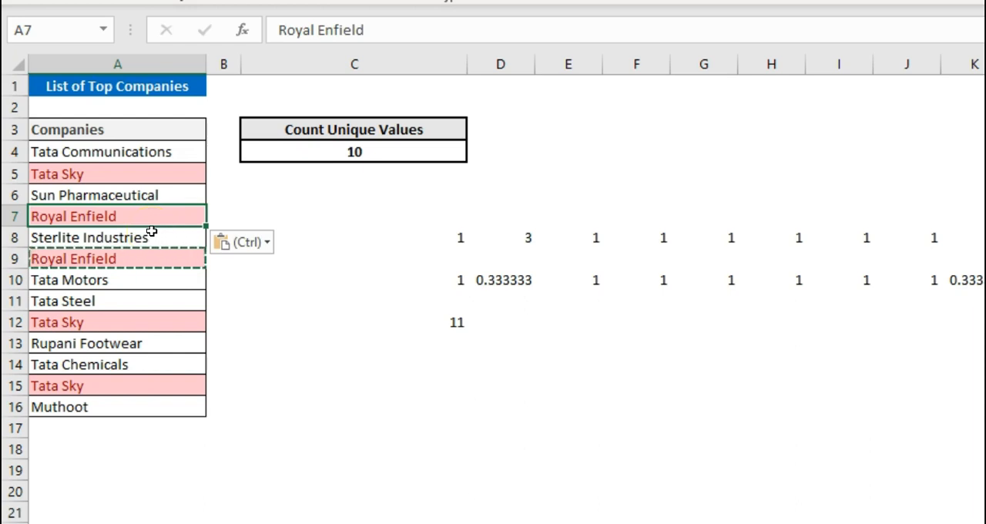
Step: Evaluate the COUNTIF part of C4's formula in place to view its array, then cancel the edit to keep the formula
{"action": "left_click", "coordinate": [368, 151]}
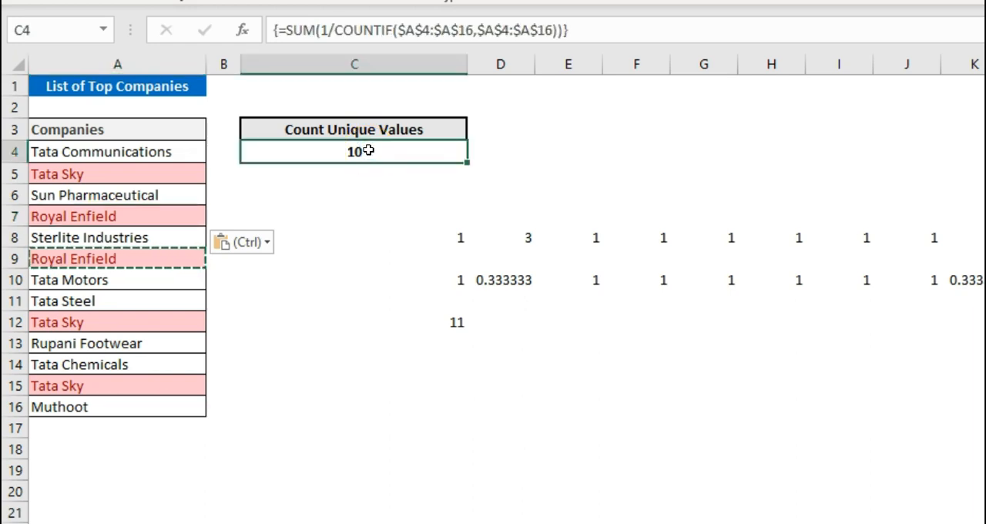
{"action": "double_click", "coordinate": [369, 152]}
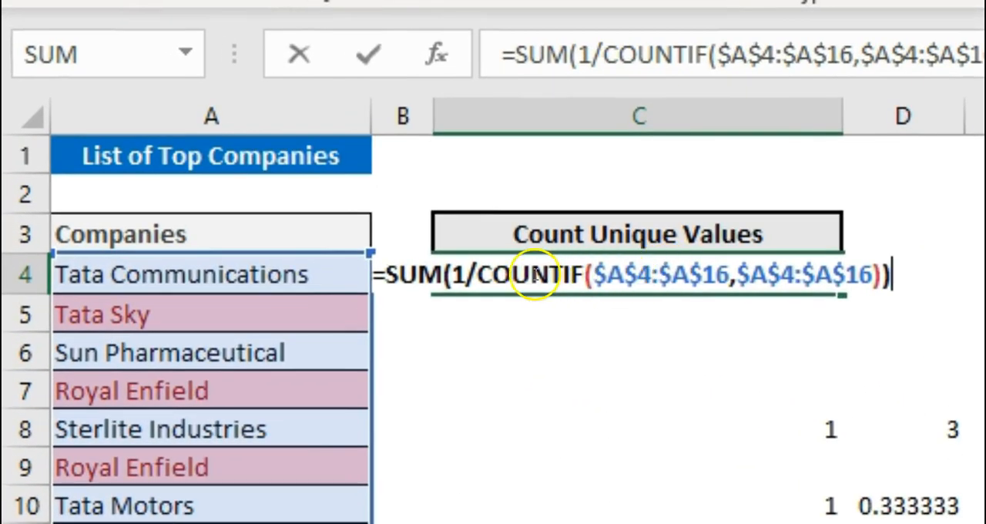
{"action": "left_click_drag", "start_coordinate": [475, 274], "coordinate": [884, 279]}
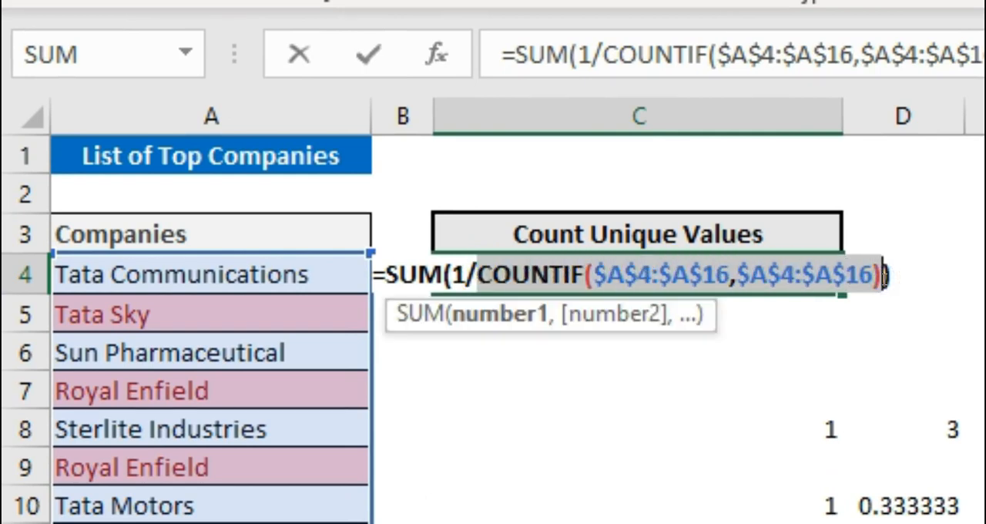
{"action": "key", "text": "F9"}
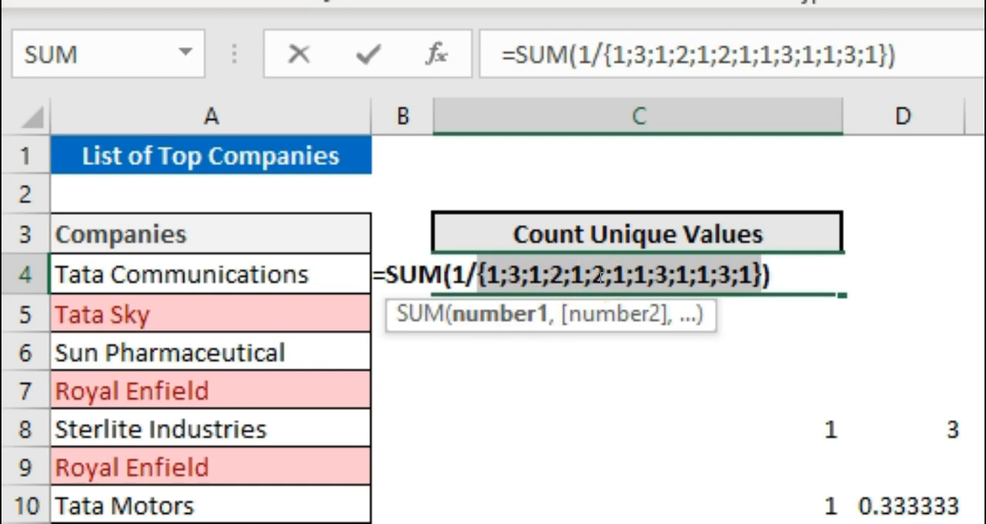
{"action": "key", "text": "Escape"}
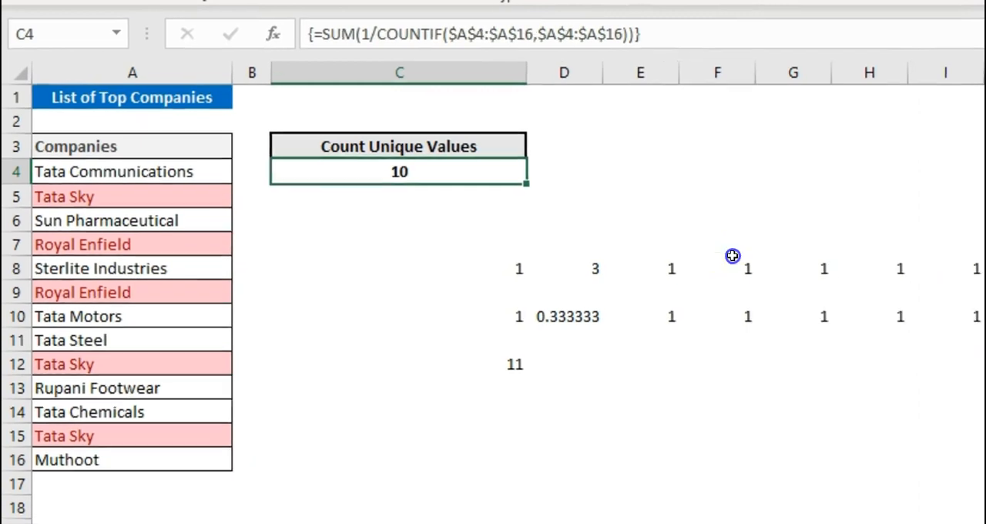
Step: Set the counts in F8 and G8 to 2 to represent the duplicated Royal Enfield entries
{"action": "left_click", "coordinate": [729, 257]}
{"action": "key", "text": "Tab"}
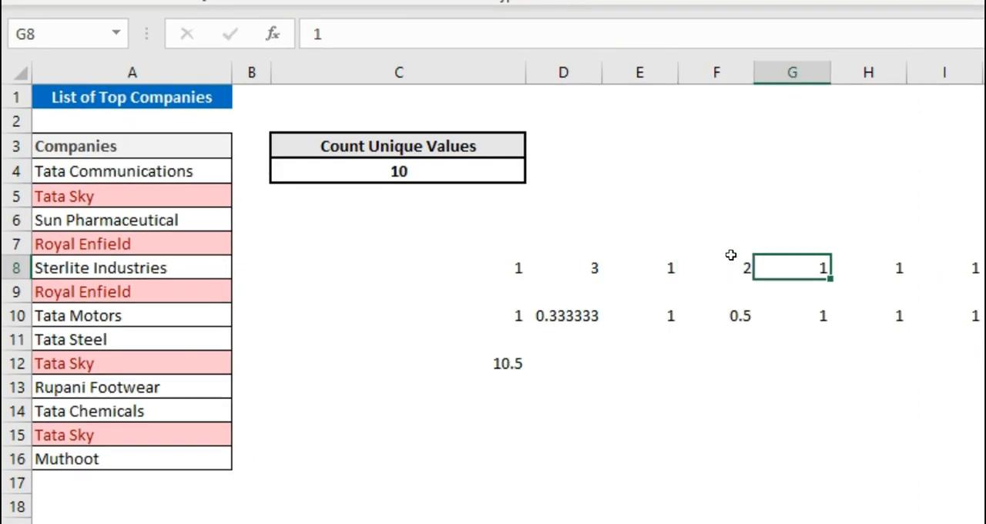
{"action": "type", "text": "2"}
{"action": "key", "text": "Tab"}
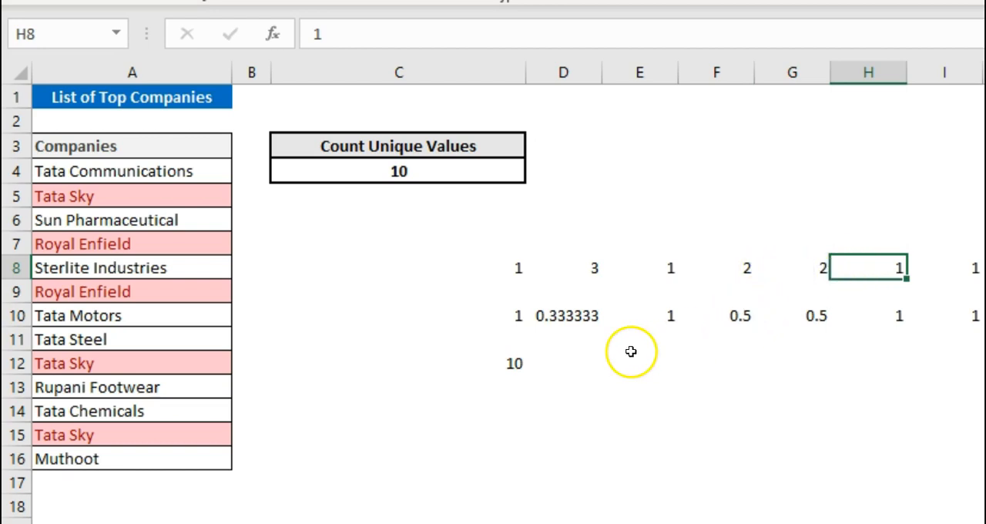
Step: Compare the manual total in C12 with the unique count in C4, re-entering C4's formula as an array formula
{"action": "left_click", "coordinate": [507, 363]}
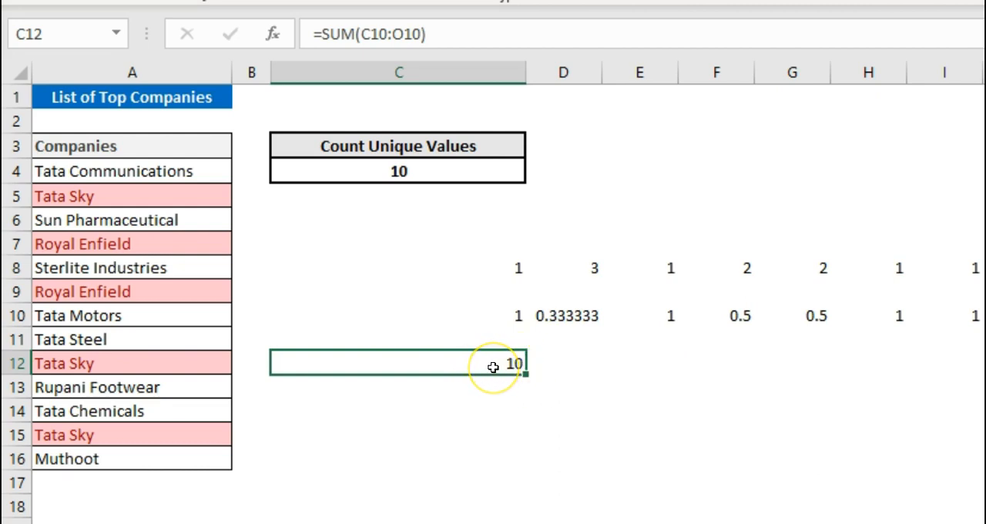
{"action": "left_click", "coordinate": [418, 168]}
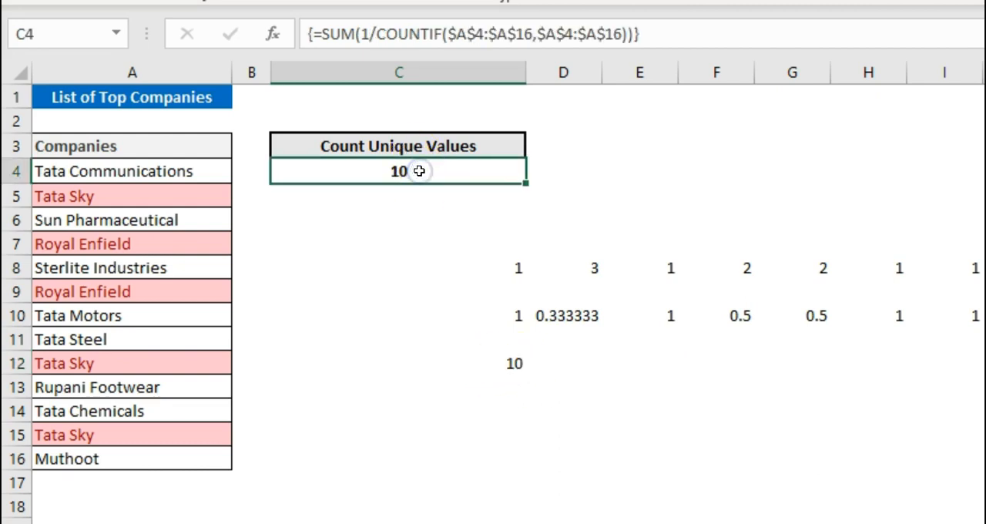
{"action": "key", "text": "F2"}
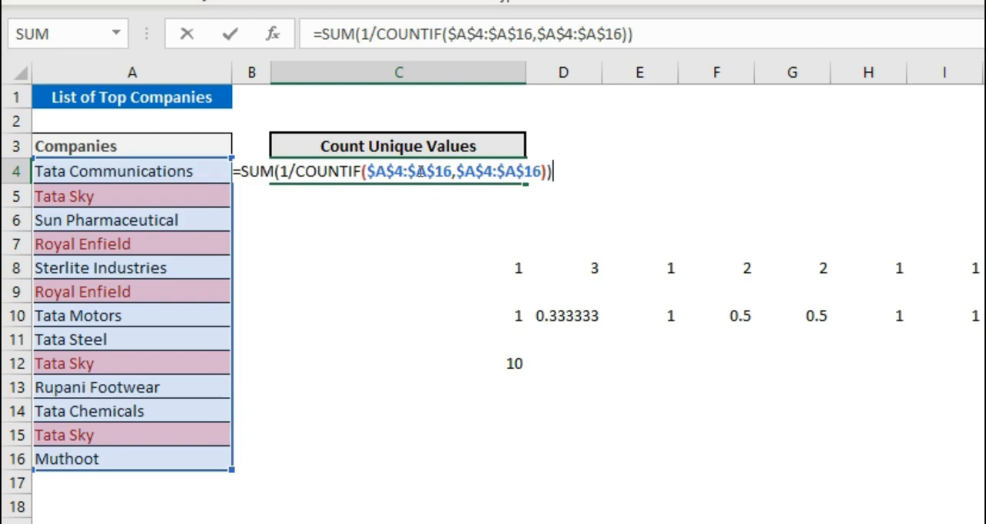
{"action": "key", "text": "ctrl+shift+Return"}
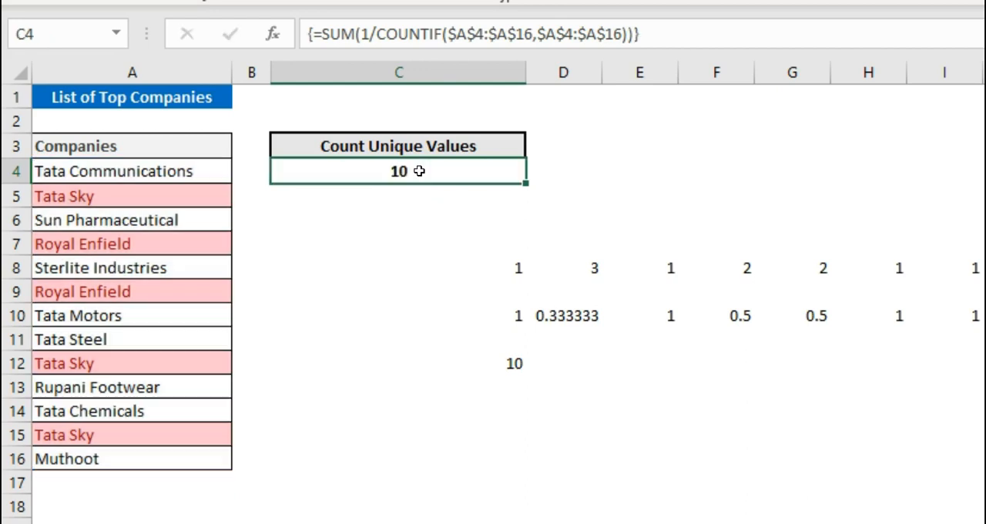